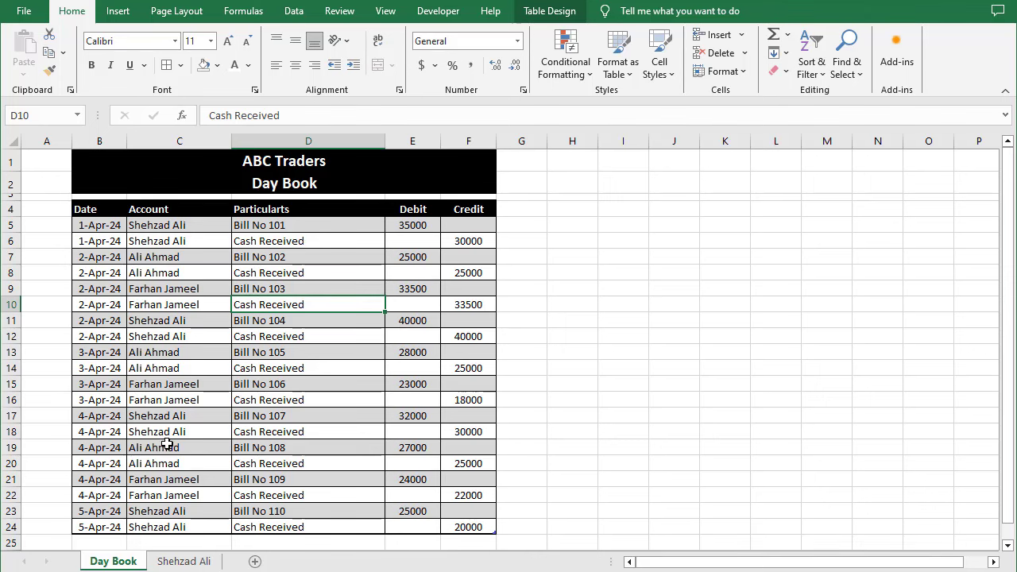
click(176, 562)
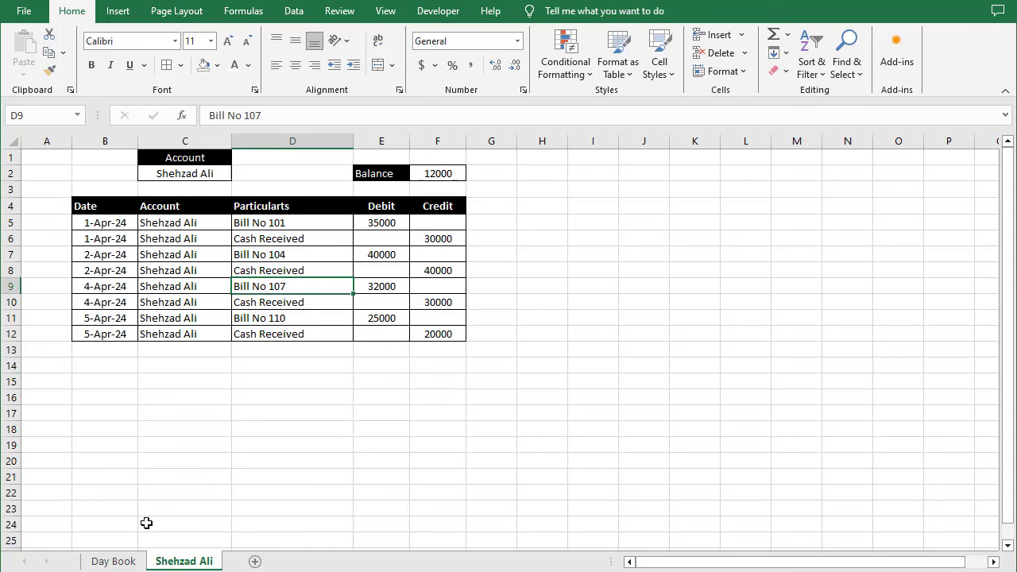
click(114, 561)
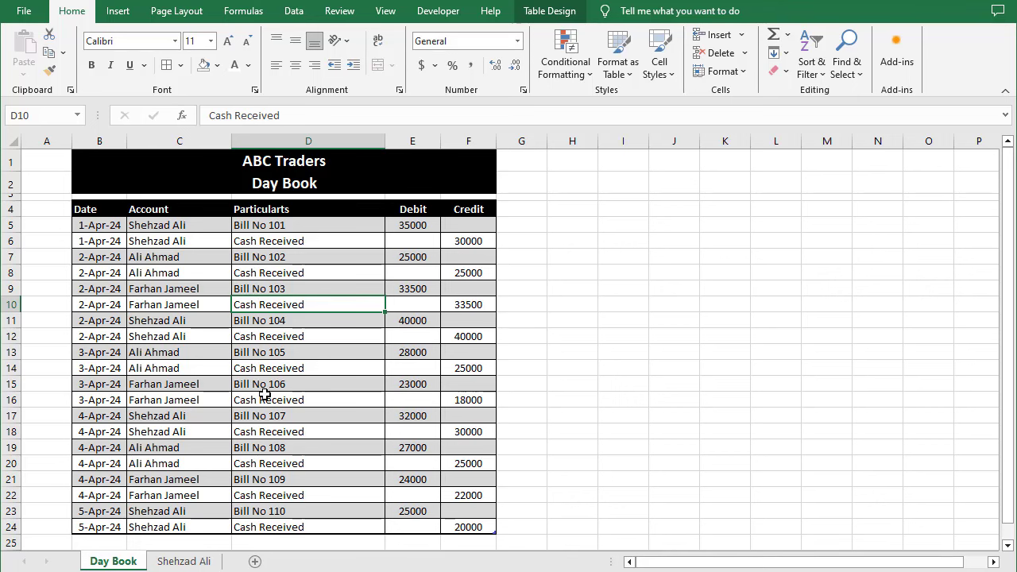
click(204, 561)
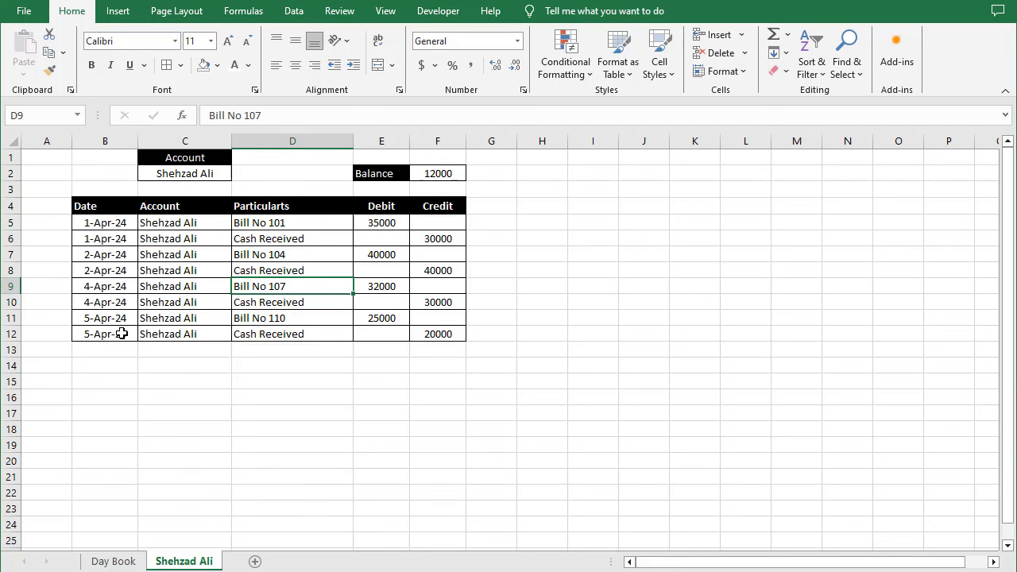
click(114, 561)
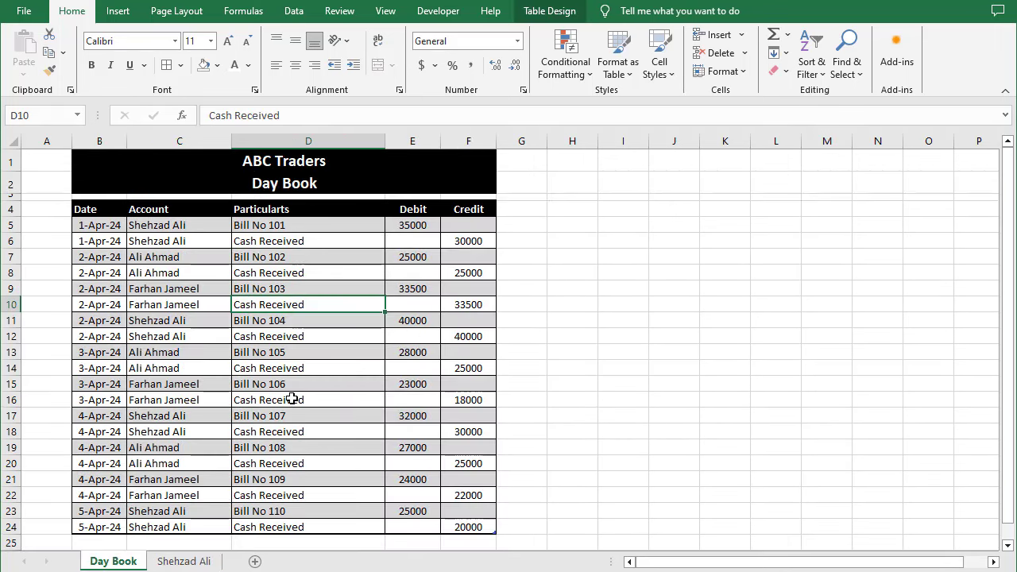
scroll(292, 399, down, 1)
click(454, 472)
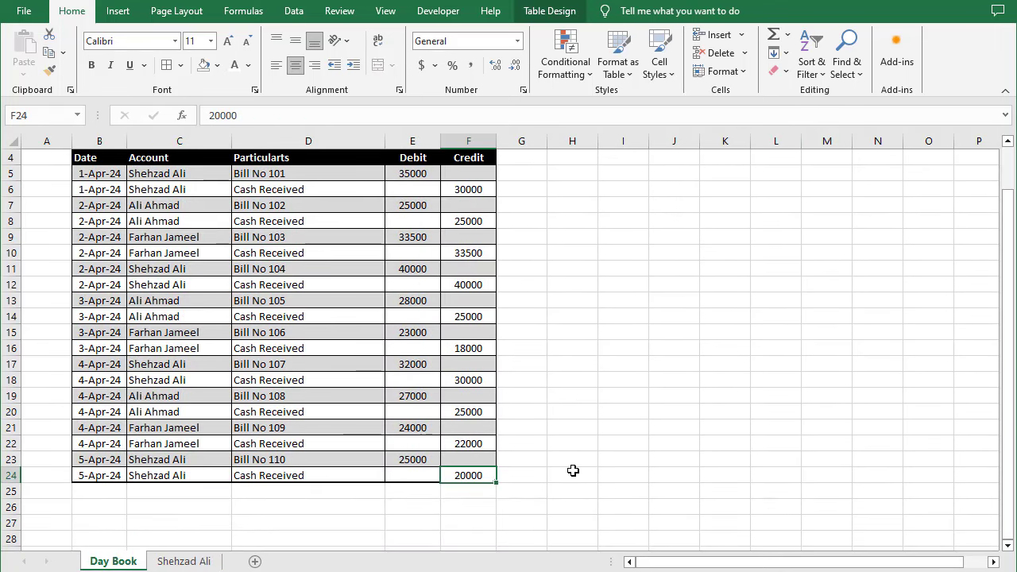
key(Tab)
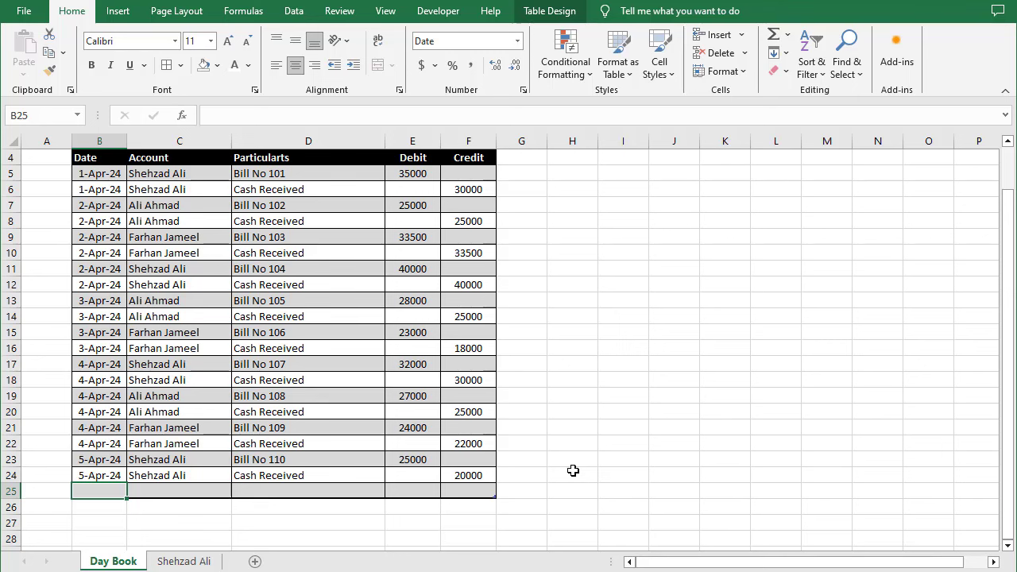
text(04/)
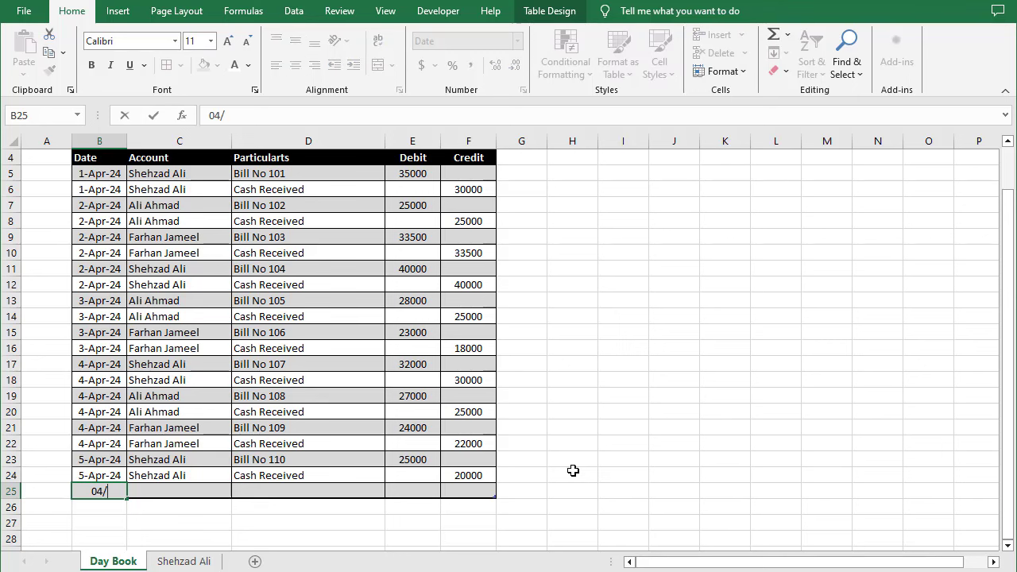
text(6)
key(BackSpace)
text(06)
key(Tab)
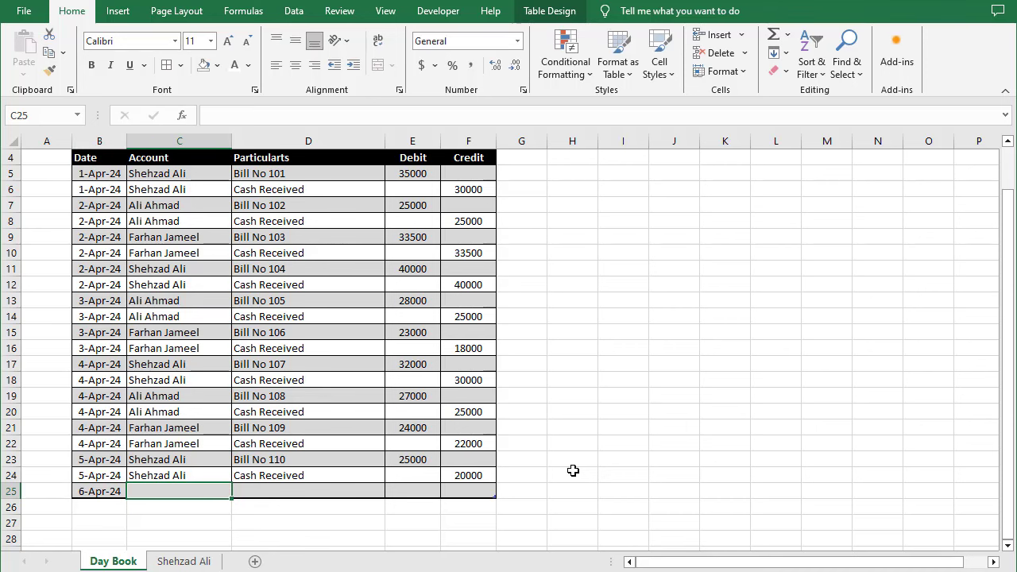
key(Tab)
text(c)
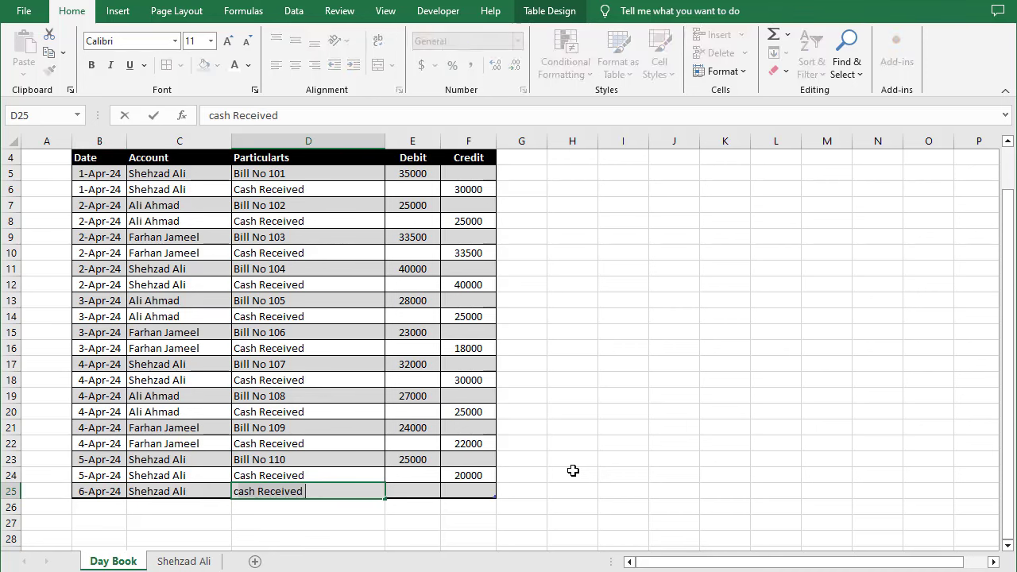
key(Tab)
key(Tab)
text(6)
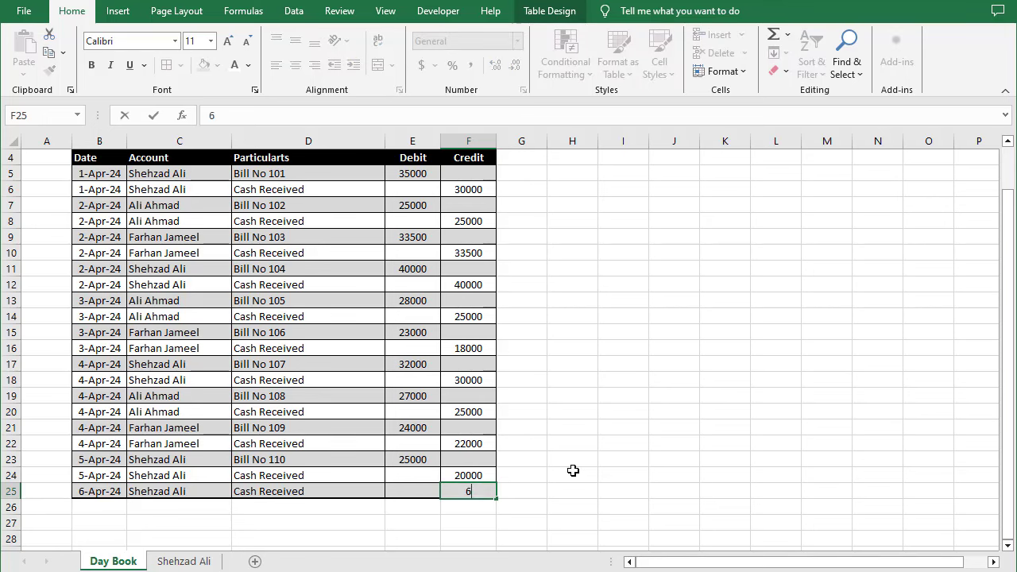
text(000)
click(573, 470)
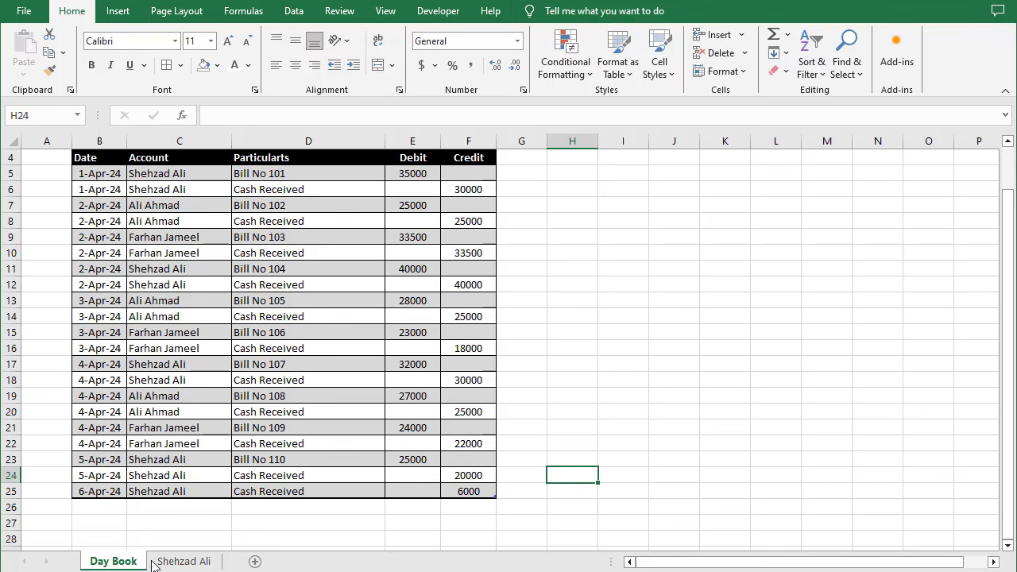
click(181, 561)
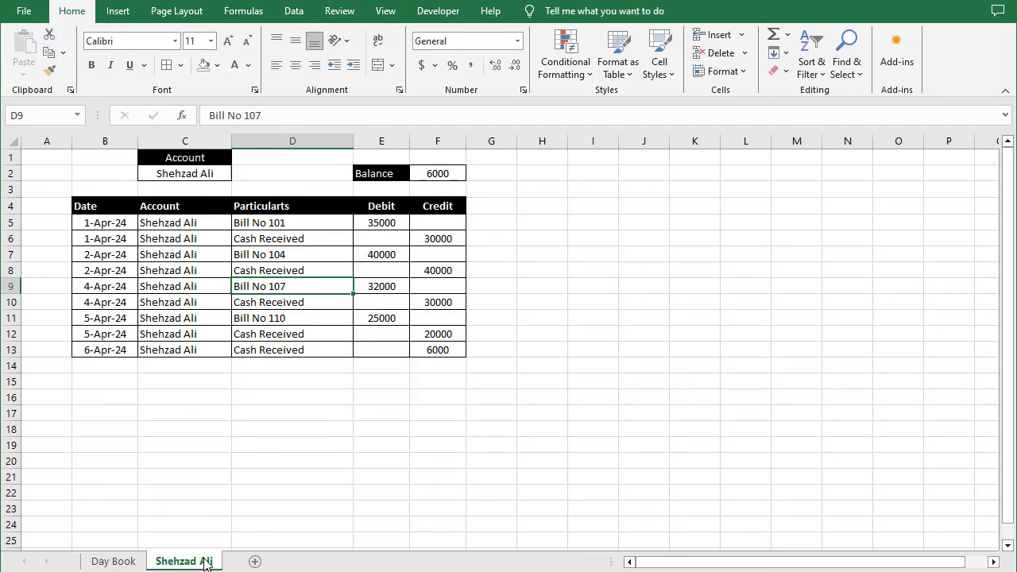
drag(205, 563, 253, 563)
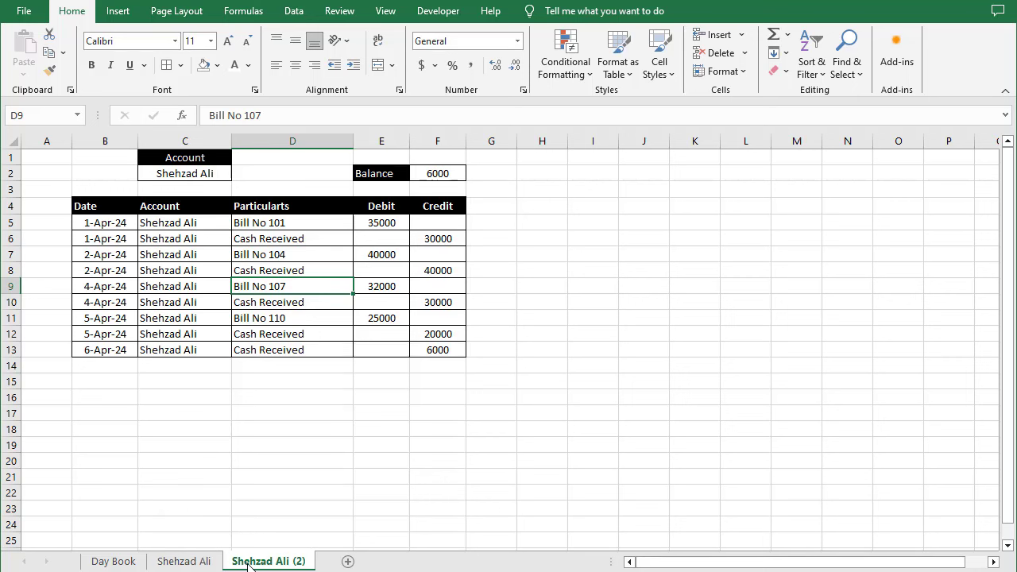
right_click(253, 565)
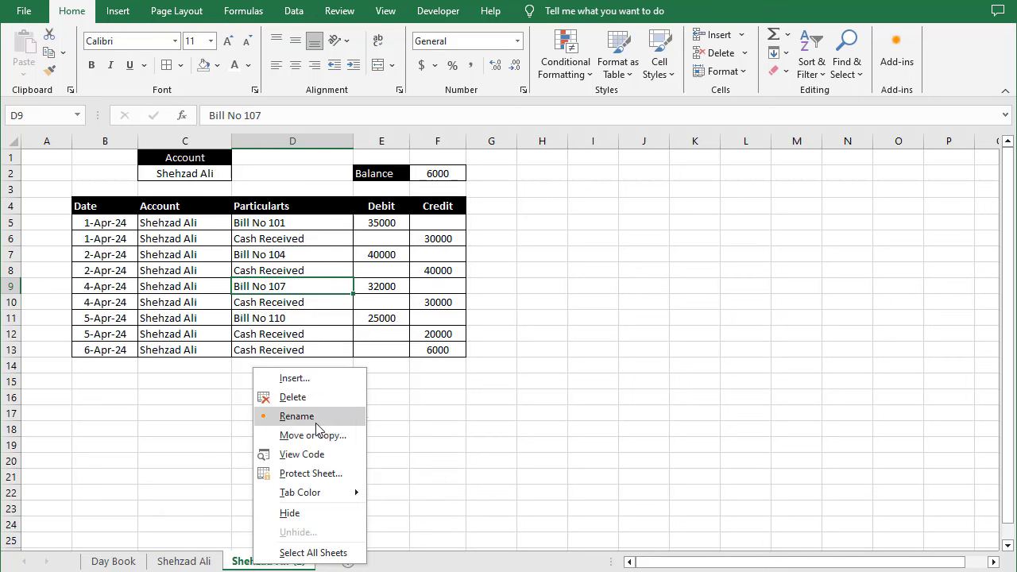
click(309, 417)
key(Return)
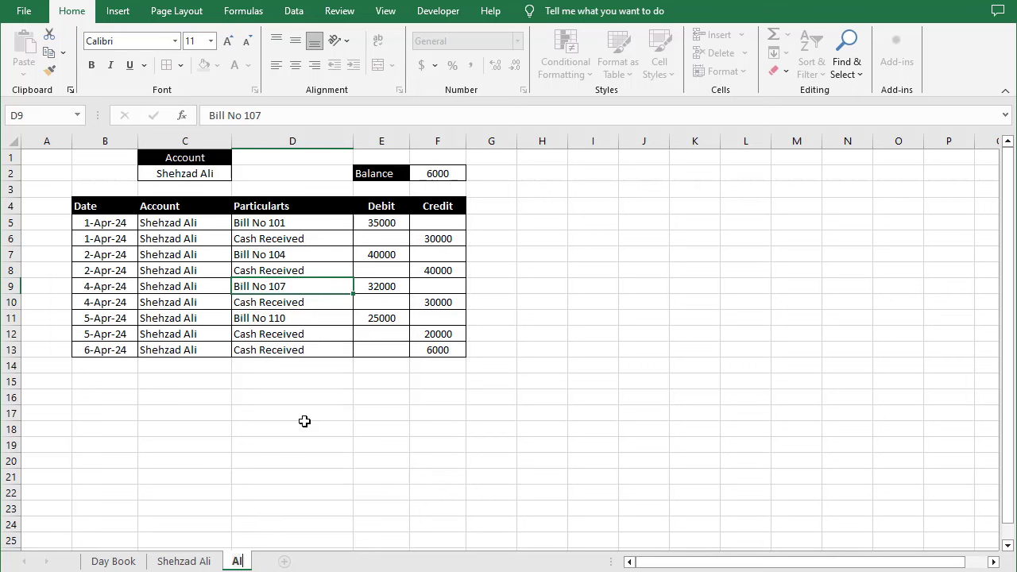
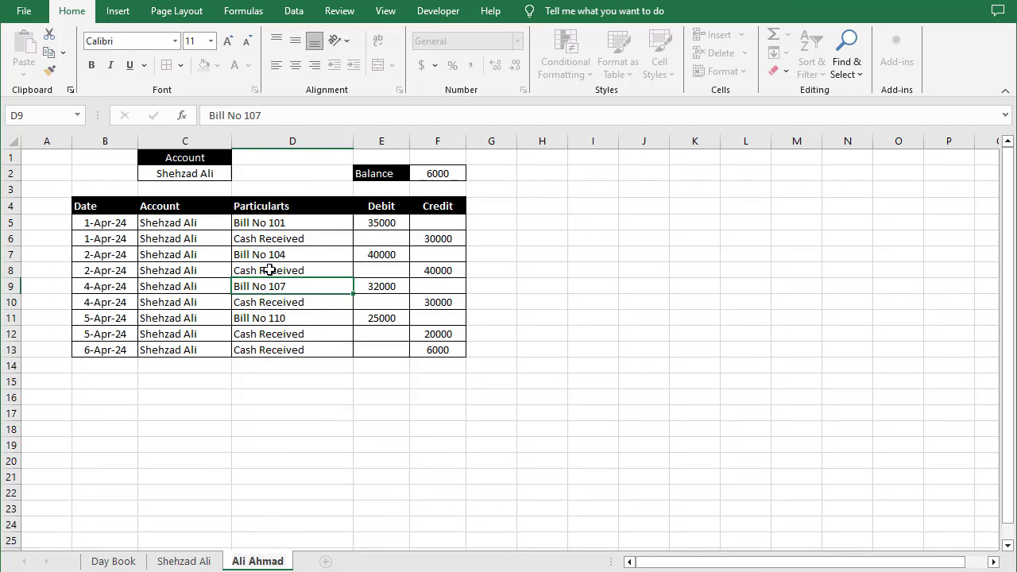
click(197, 174)
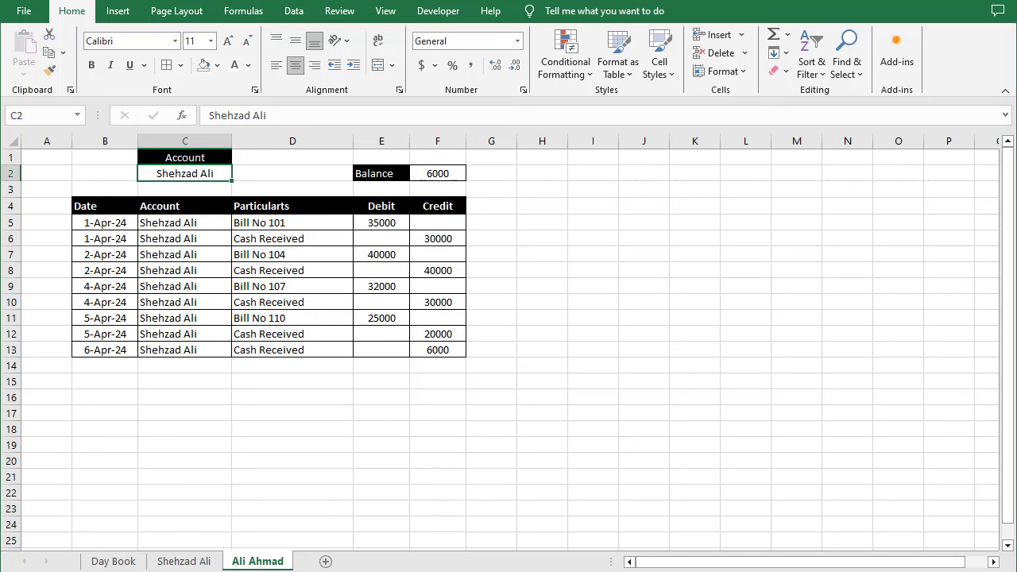
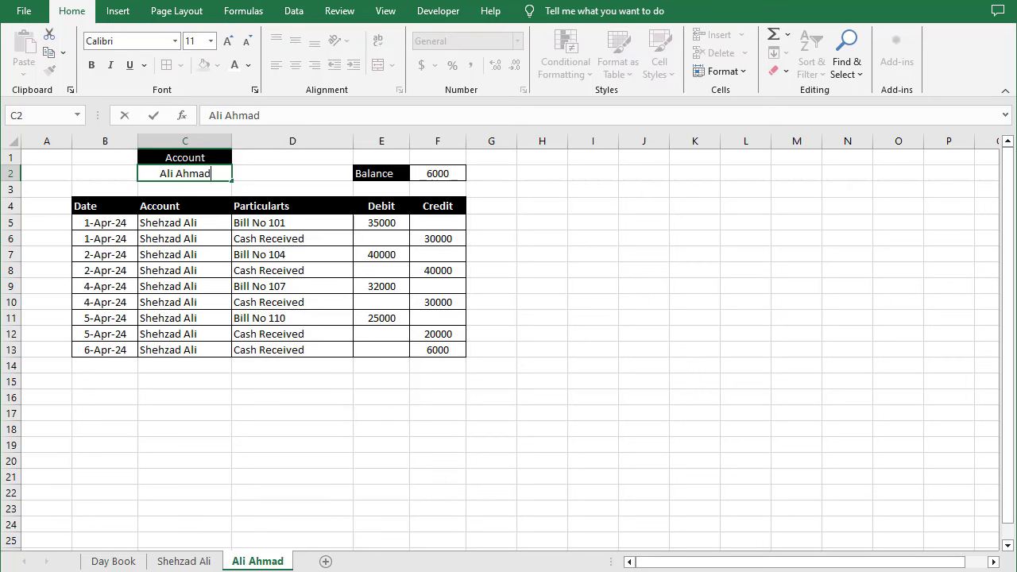
key(Return)
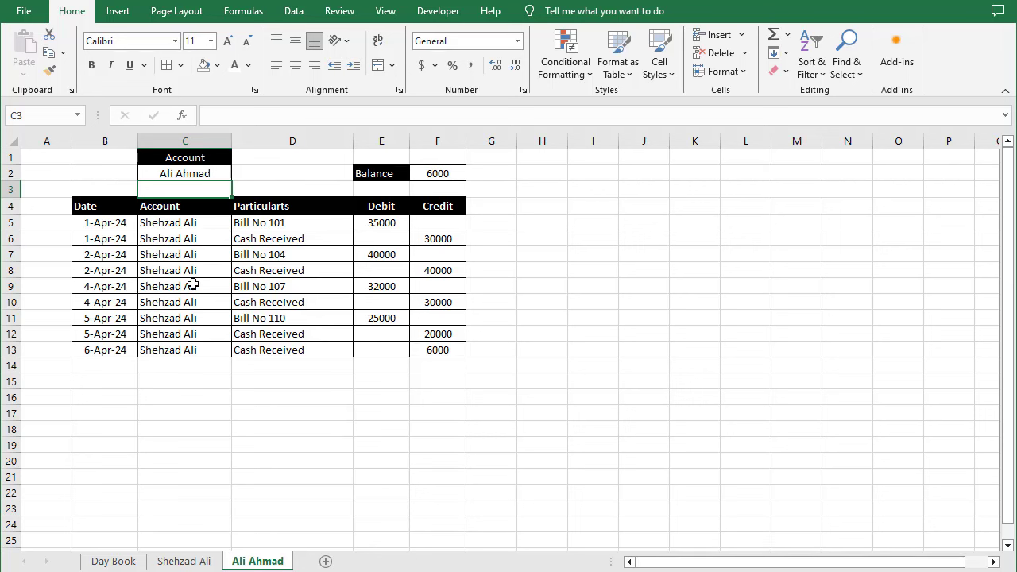
click(123, 562)
click(256, 561)
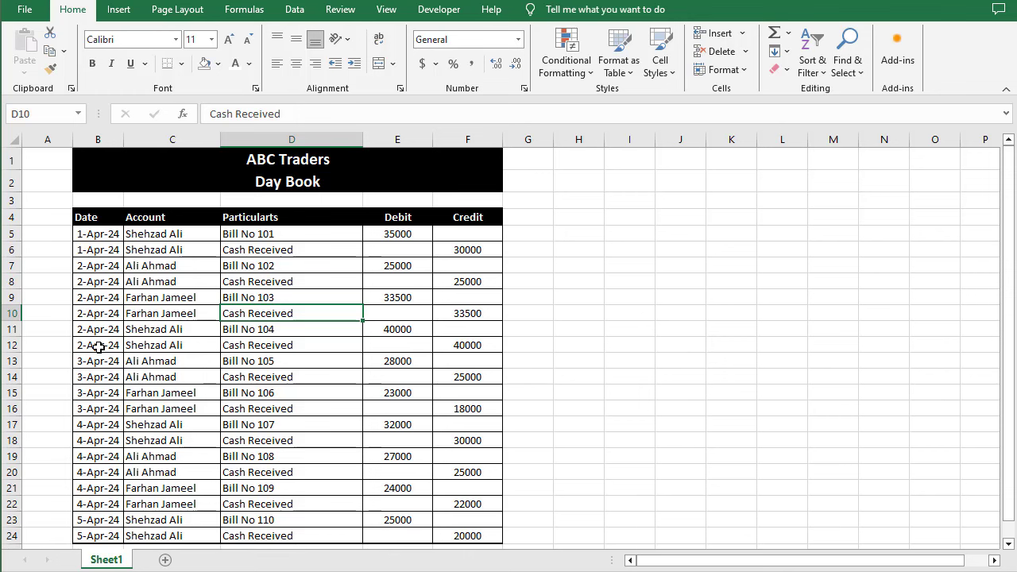
Format the Day Book data as a black-header table with its filter arrows hidden.
mouse_move(103, 220)
mouse_down()
mouse_move(458, 501)
mouse_move(469, 534)
mouse_up()
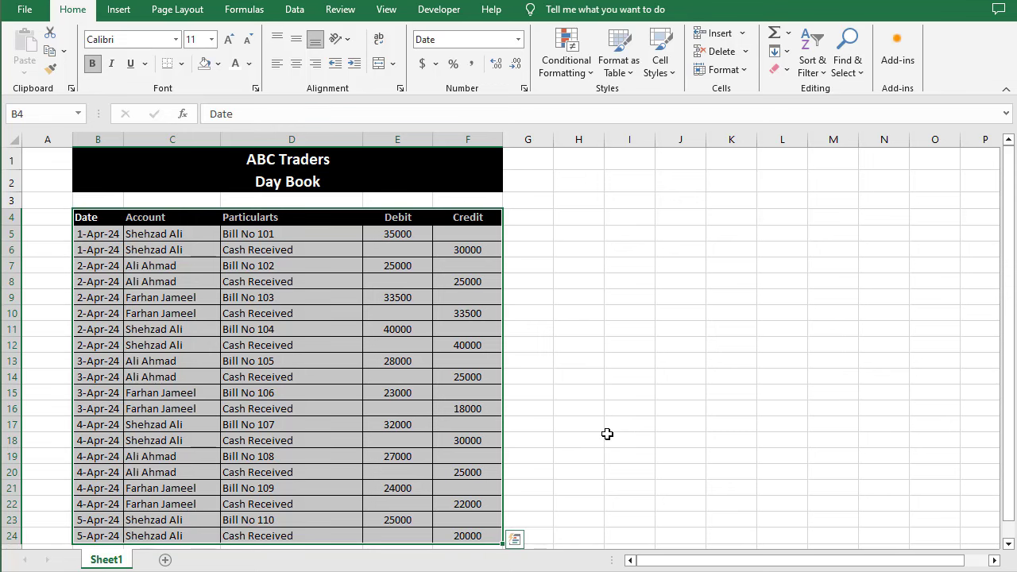
key(ctrl+t)
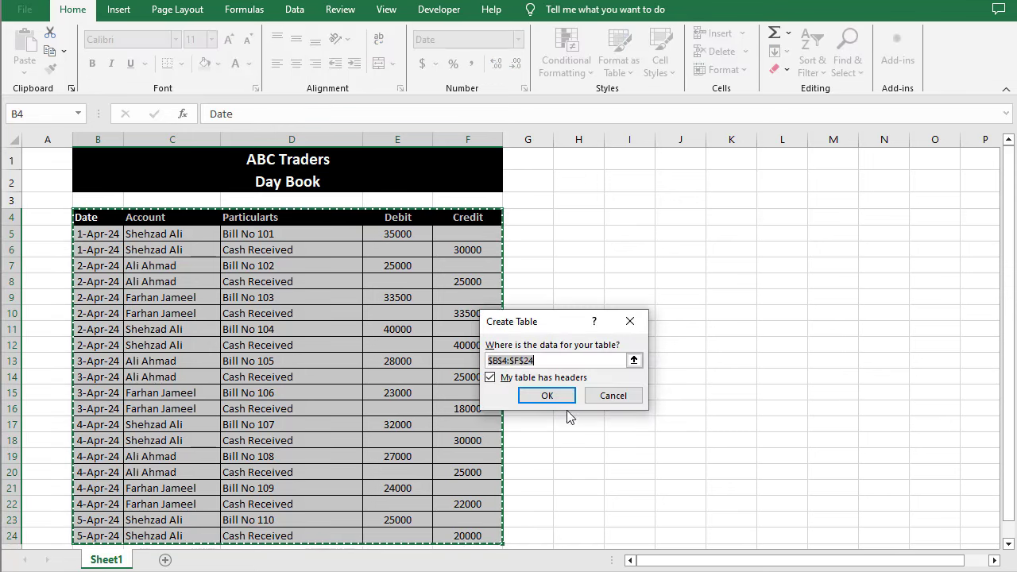
click(556, 396)
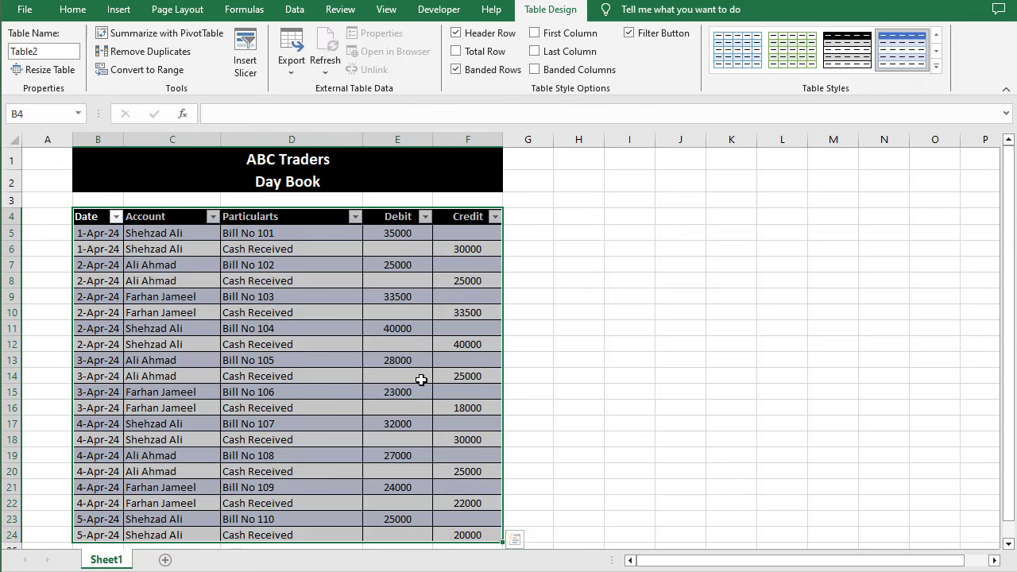
click(938, 66)
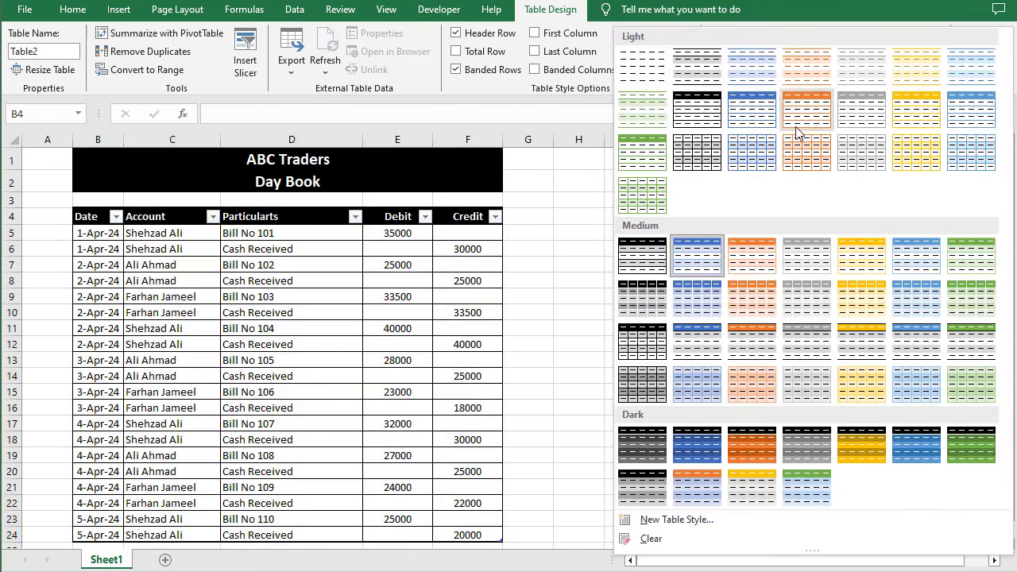
click(700, 111)
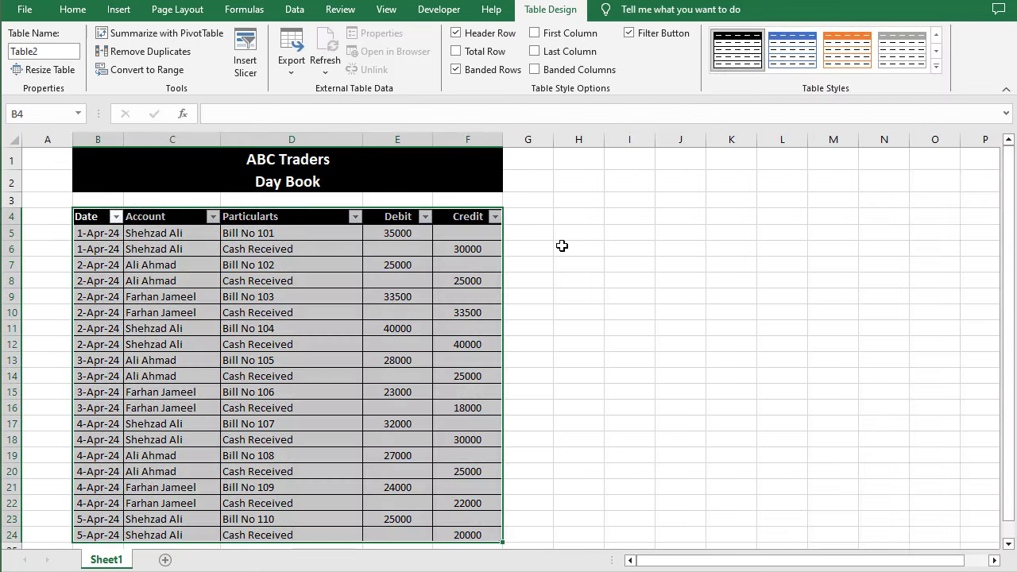
click(449, 313)
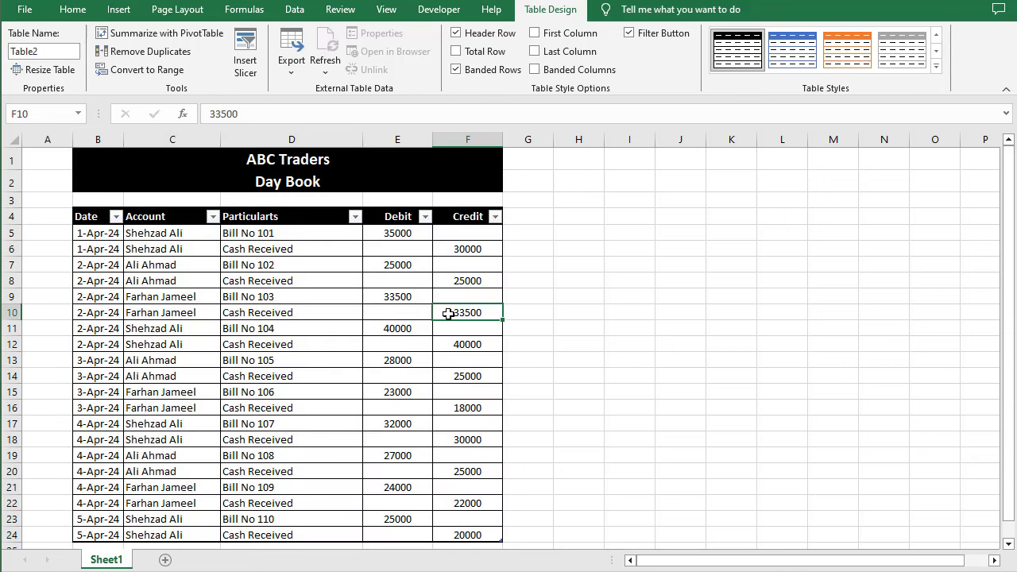
key(ctrl+shift+l)
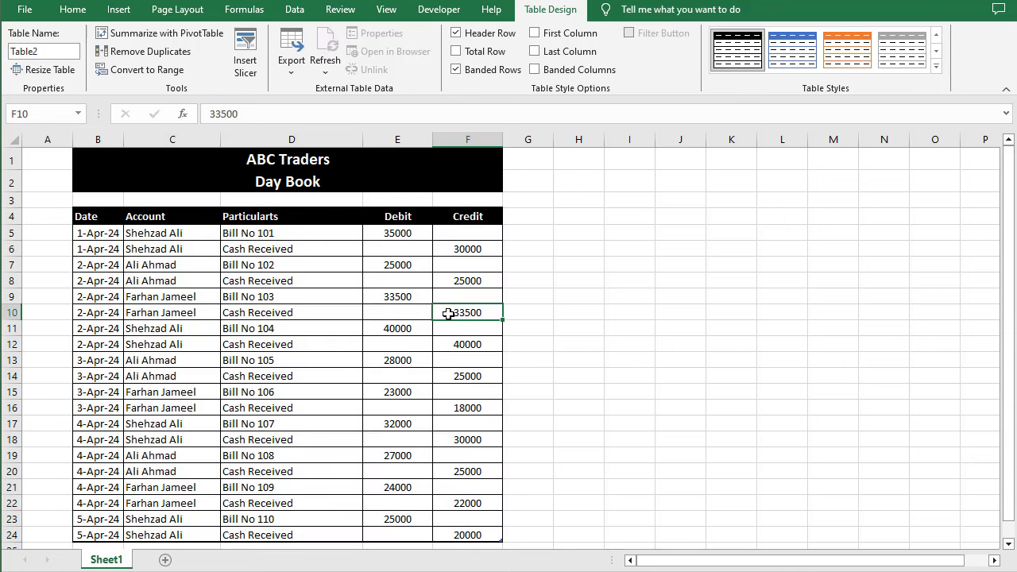
click(348, 323)
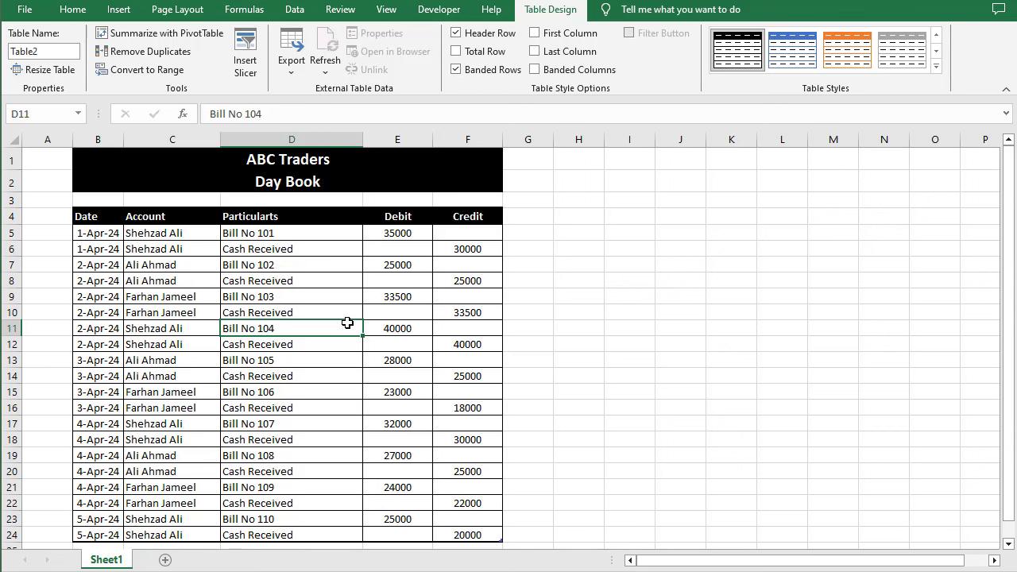
Copy the Date-to-Credit header row and add a new blank Sheet2.
click(98, 216)
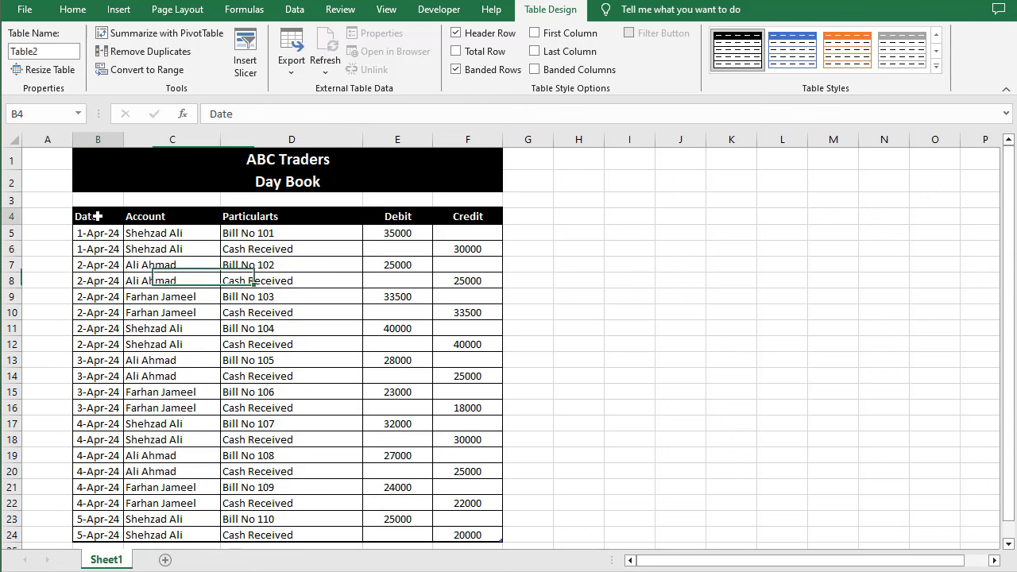
drag(98, 216, 453, 216)
key(ctrl+c)
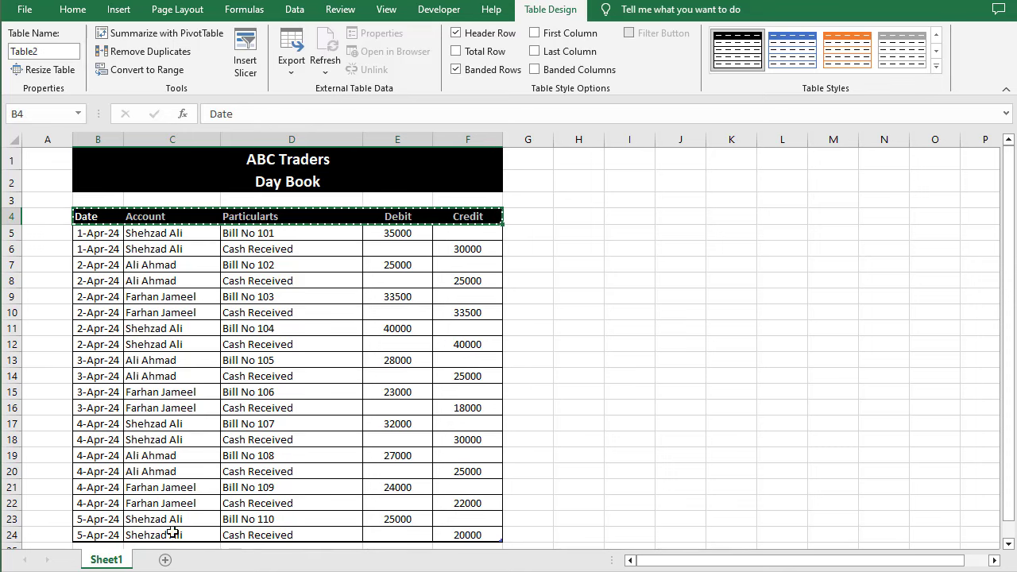
click(167, 561)
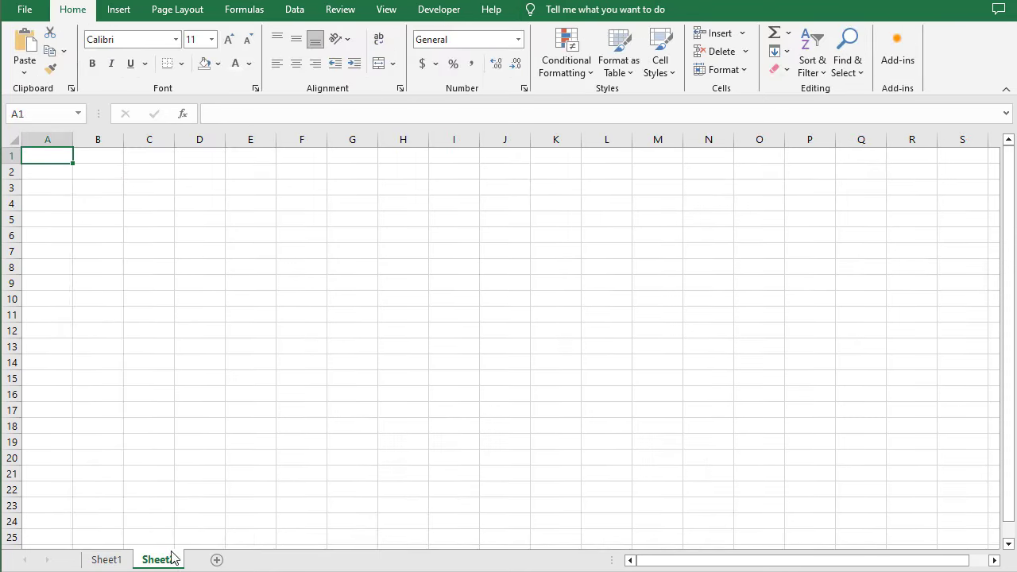
Paste the headers at B4 and widen the Date, Debit and Credit columns.
click(104, 208)
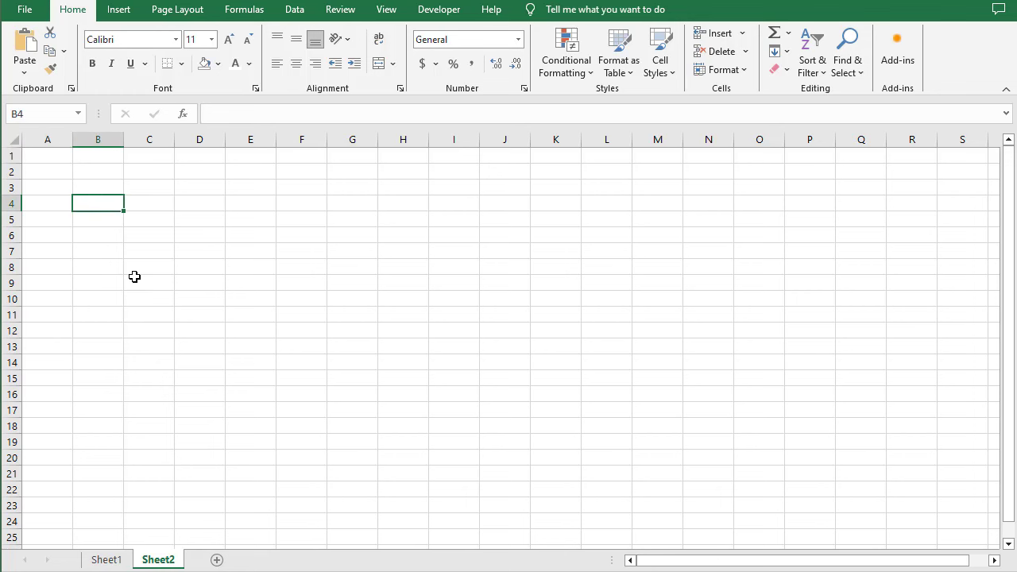
key(ctrl+v)
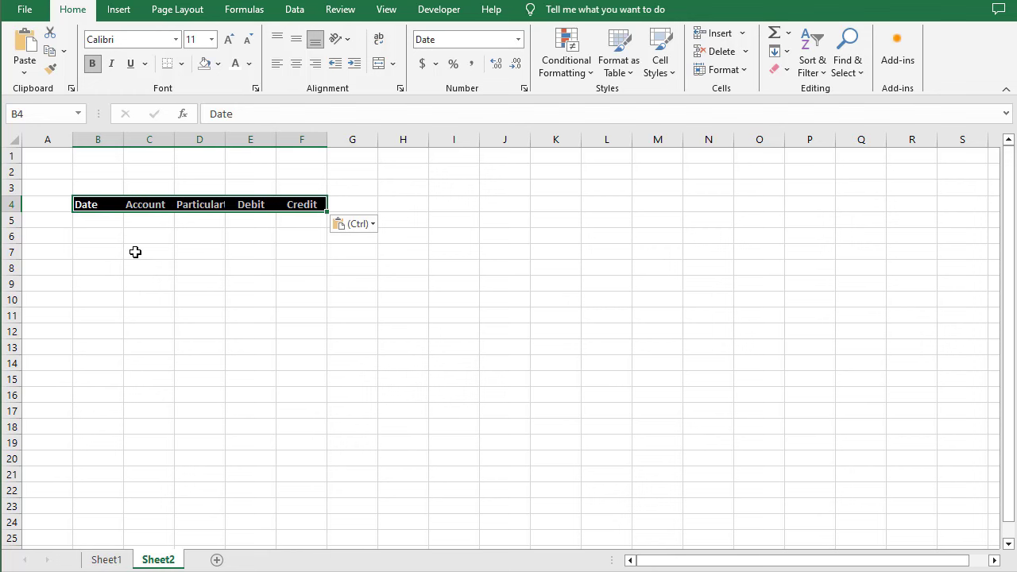
click(135, 251)
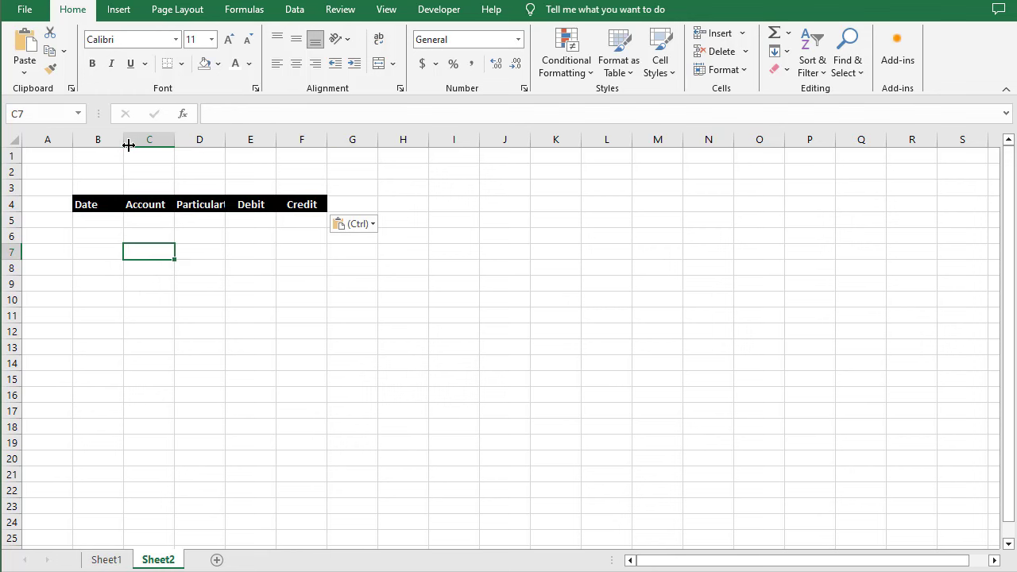
mouse_move(126, 144)
mouse_down()
mouse_move(216, 159)
mouse_move(320, 208)
mouse_move(346, 238)
mouse_up()
mouse_move(376, 136)
mouse_down()
mouse_move(429, 151)
mouse_move(412, 153)
mouse_move(414, 266)
mouse_up()
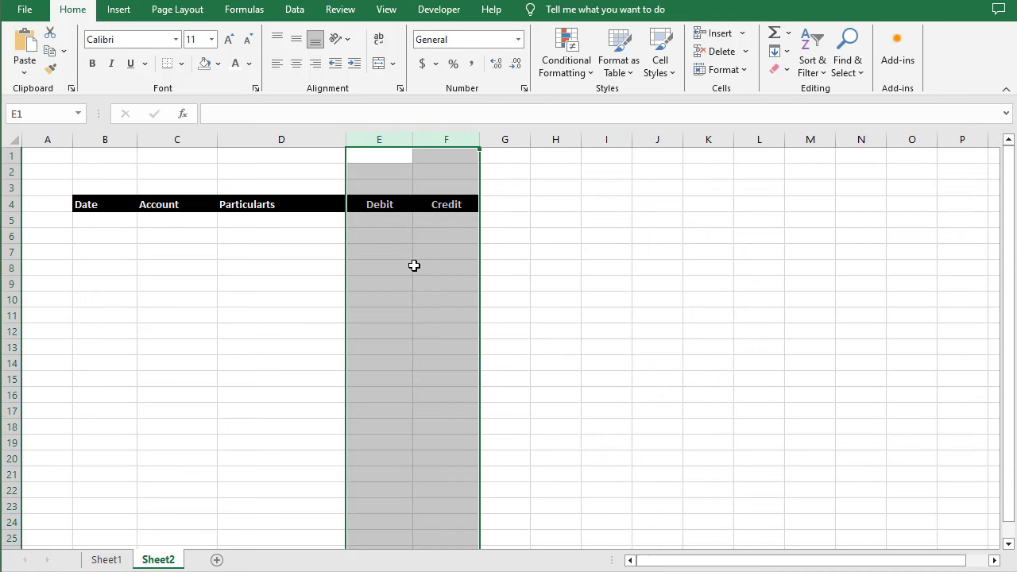
click(380, 222)
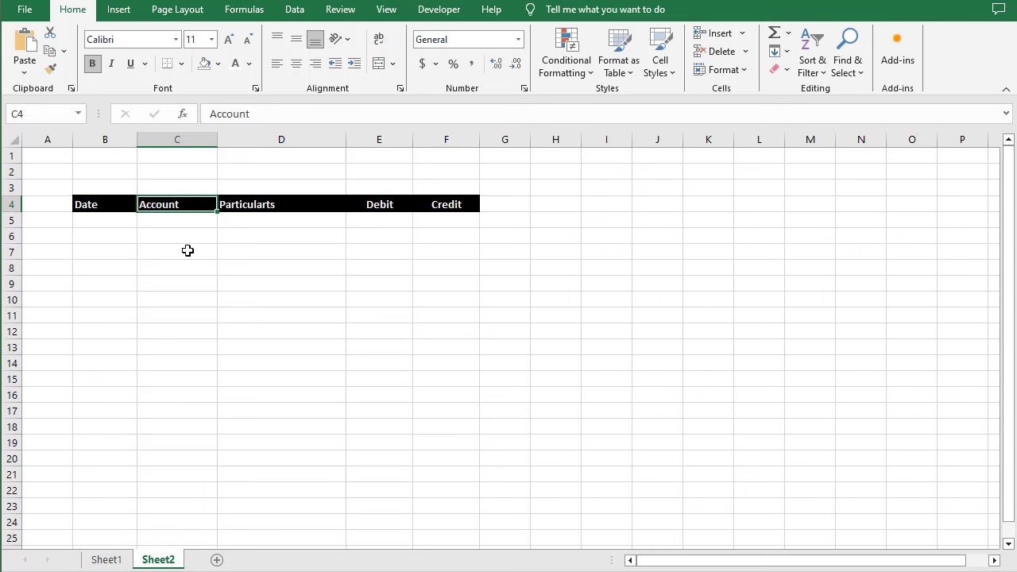
Copy the Account header into C1 and give C1:C2 all borders.
key(ctrl+c)
click(180, 156)
key(ctrl+v)
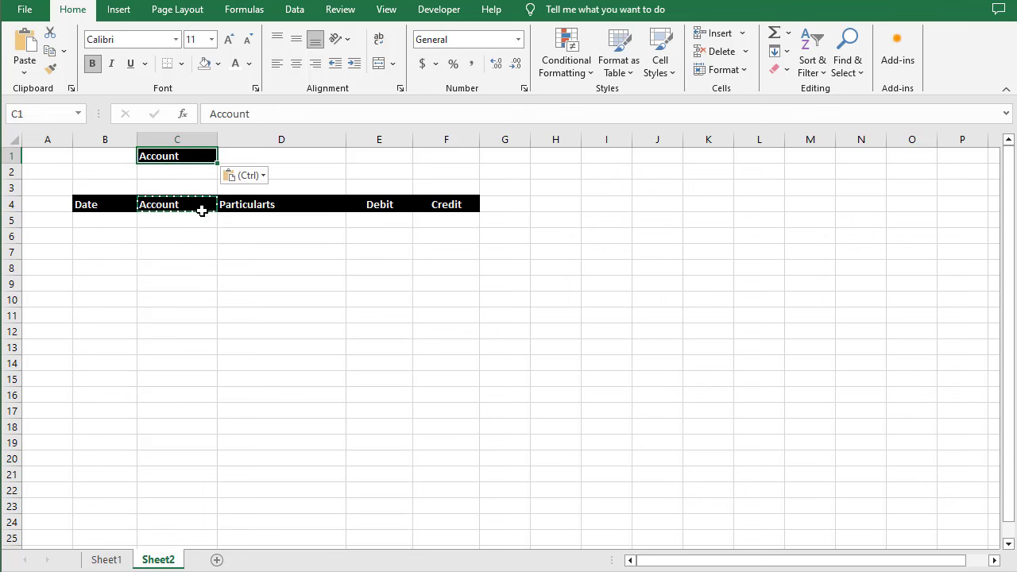
click(202, 236)
drag(180, 157, 180, 169)
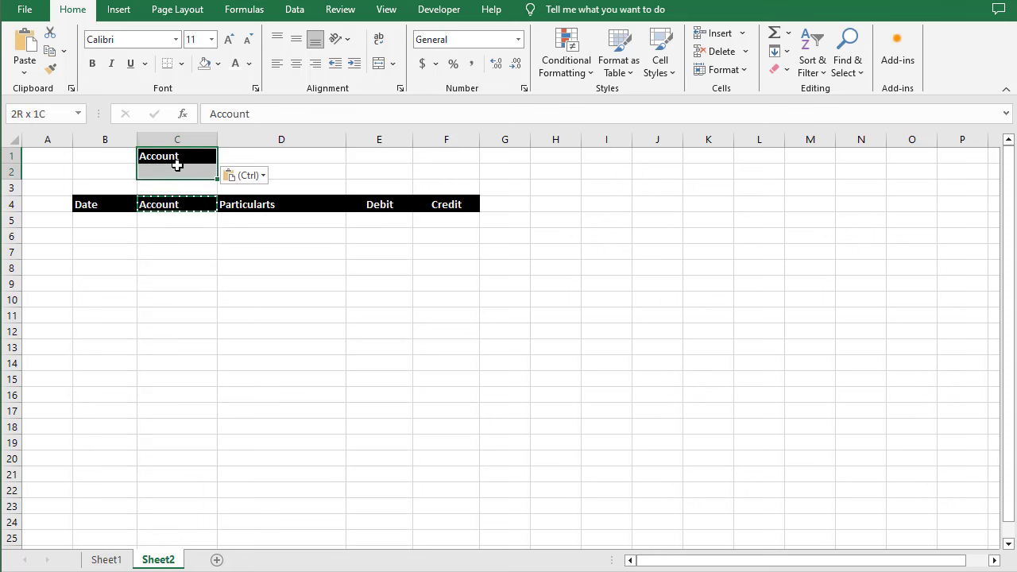
click(182, 62)
click(189, 200)
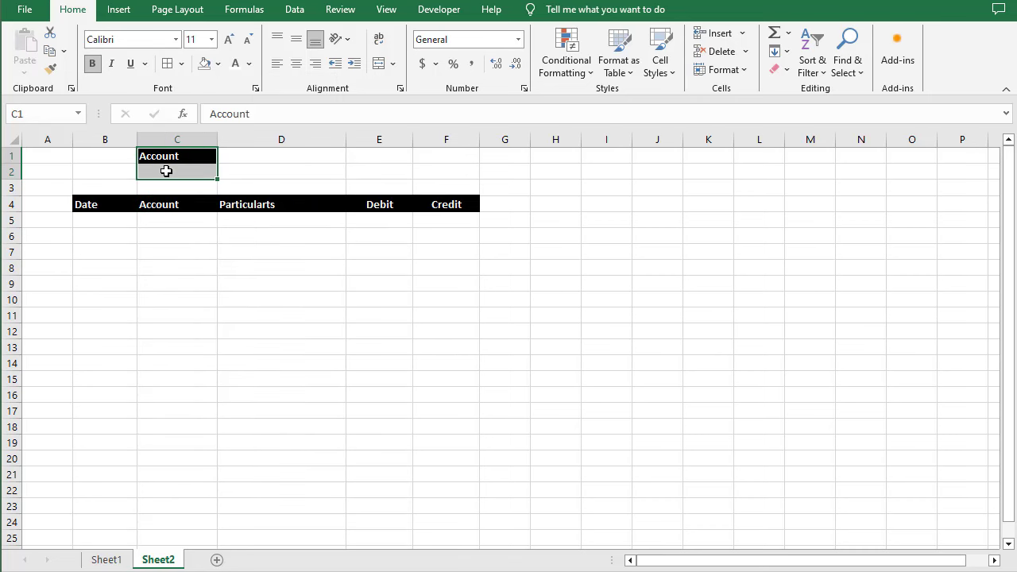
click(166, 171)
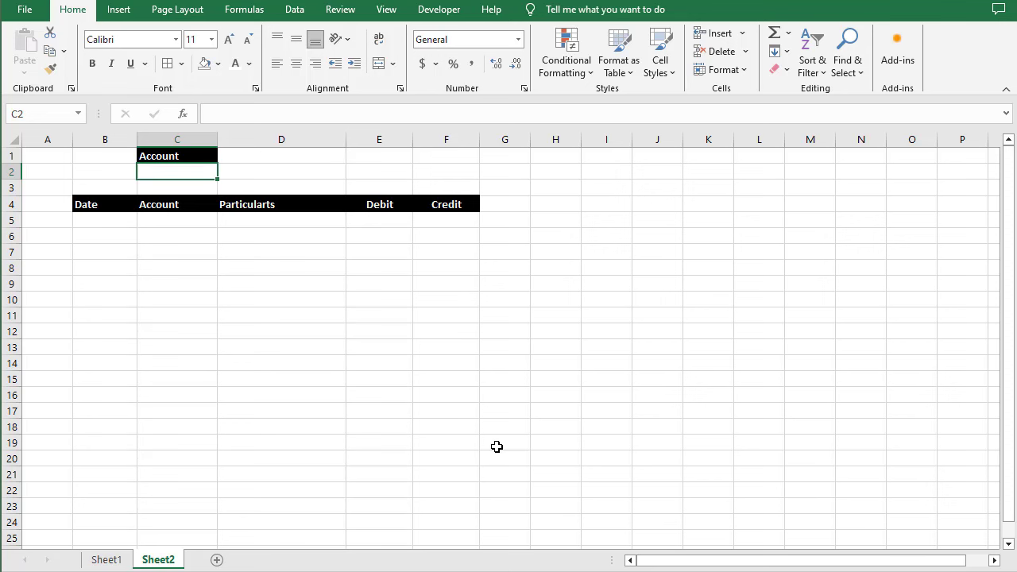
click(352, 171)
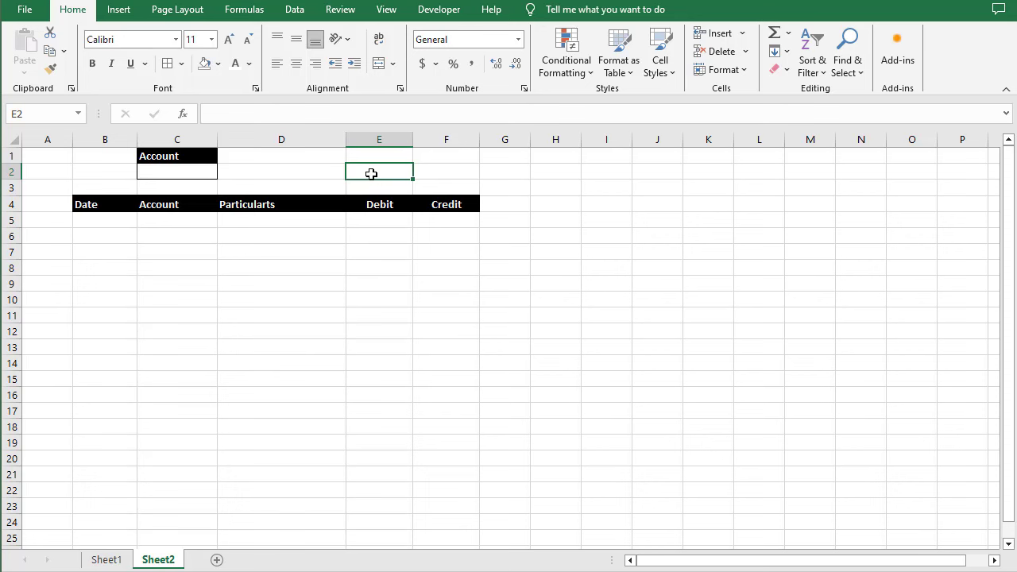
Start recording a macro named Macro3 stored in This Workbook.
click(439, 9)
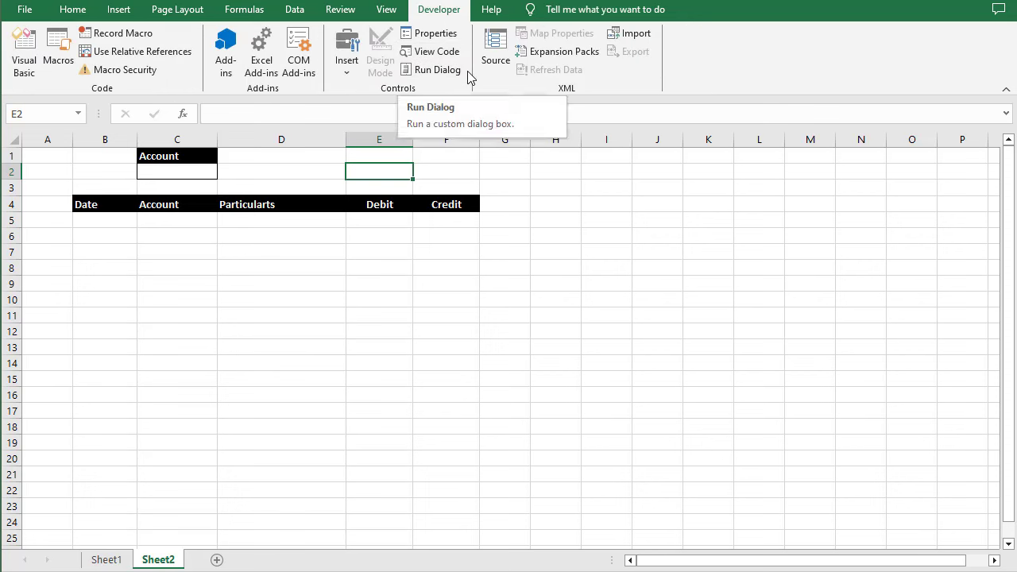
click(123, 33)
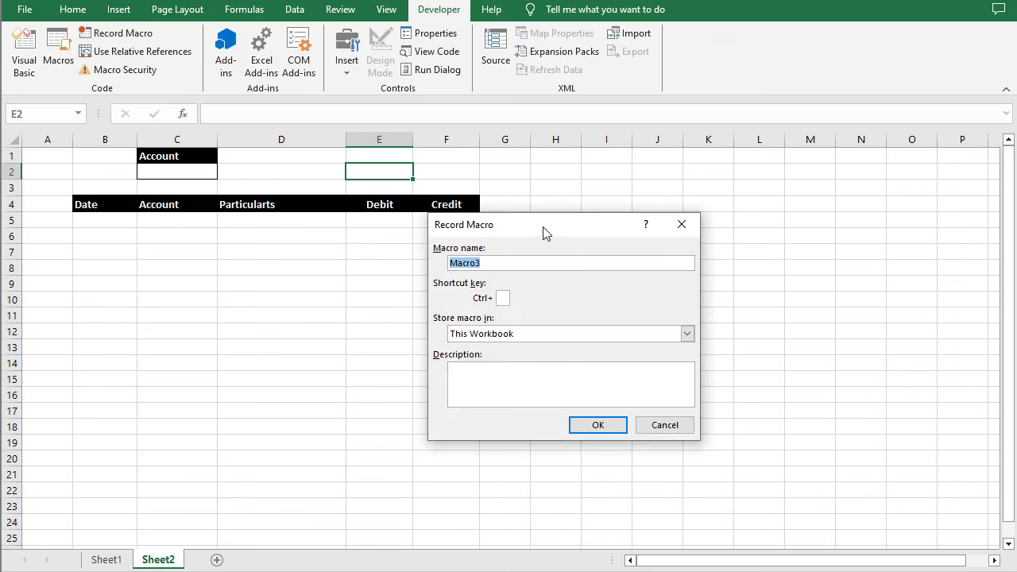
drag(545, 230, 565, 218)
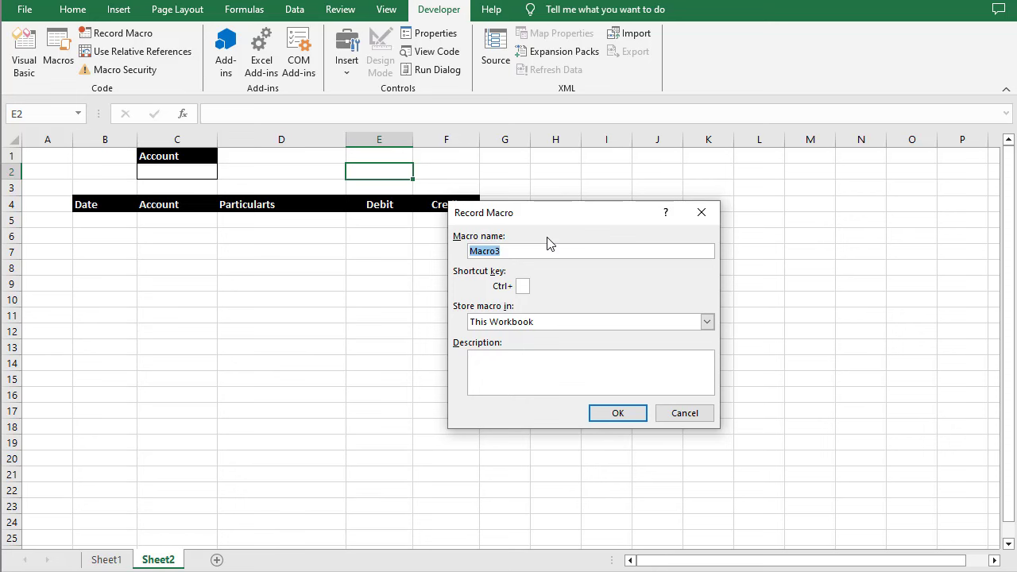
click(617, 413)
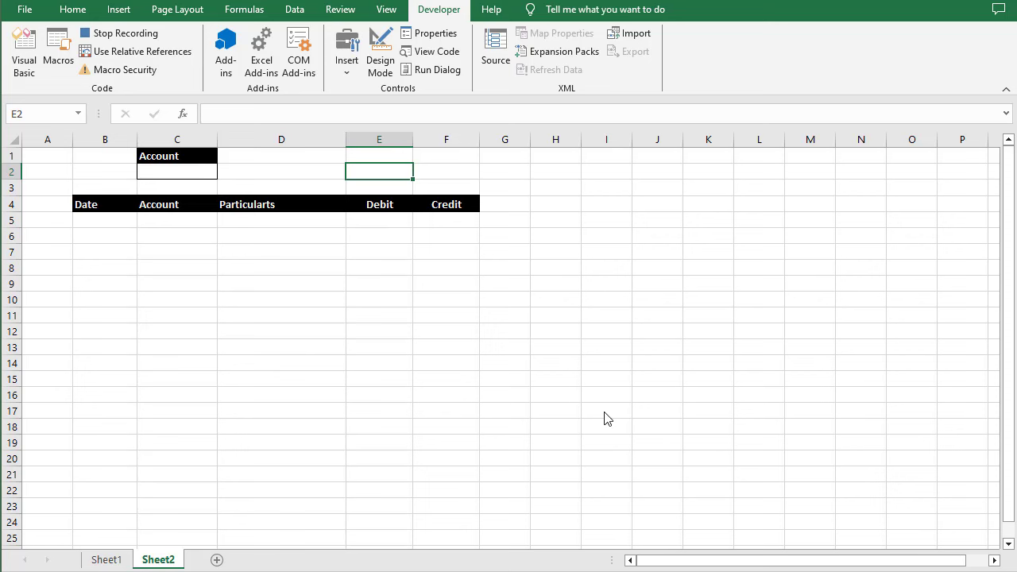
Set an Advanced Filter to copy elsewhere, using the Day Book table as list range and C1:C2 as criteria.
click(292, 11)
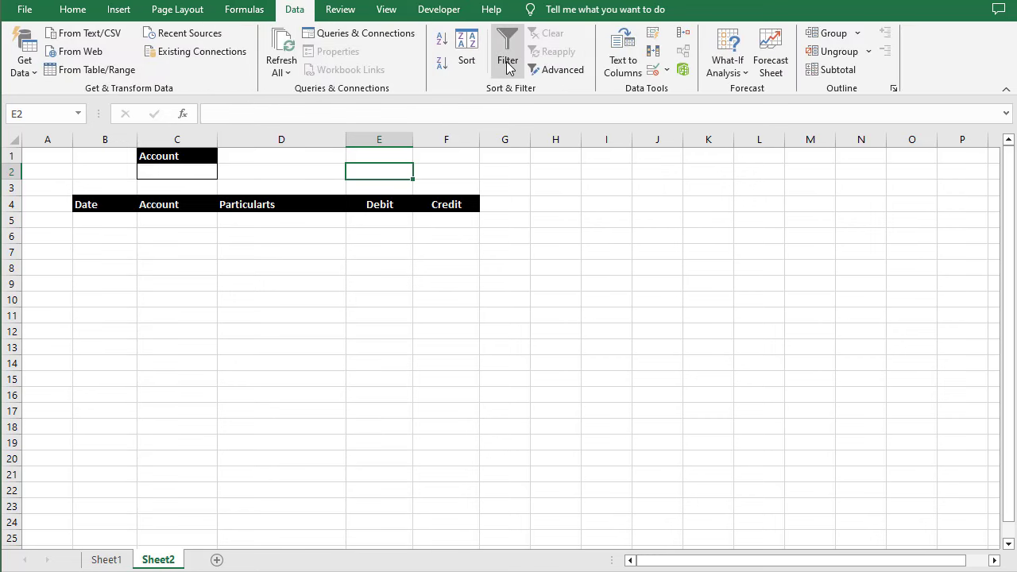
click(560, 72)
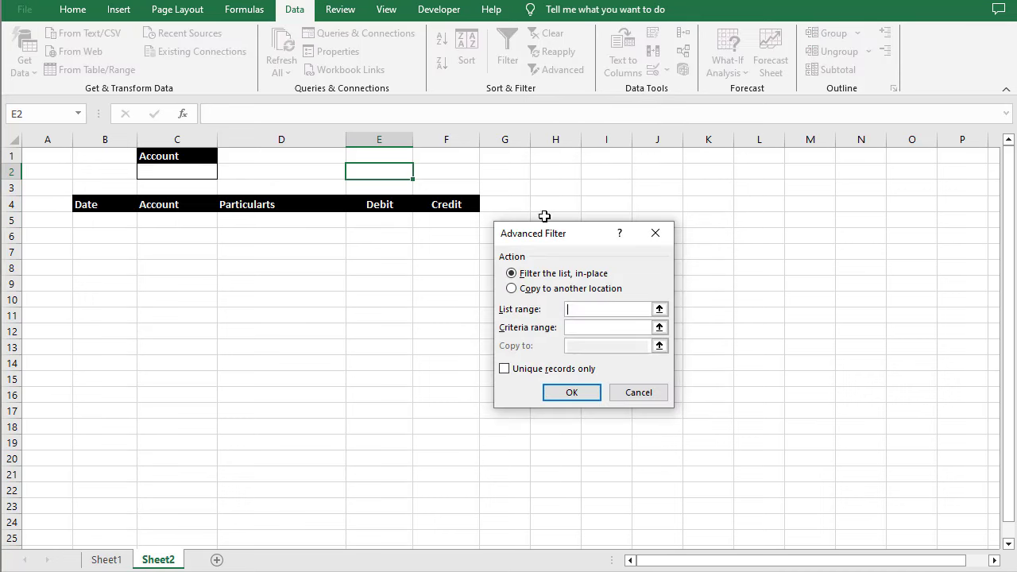
mouse_move(552, 231)
mouse_down()
mouse_move(499, 248)
mouse_move(506, 220)
mouse_up()
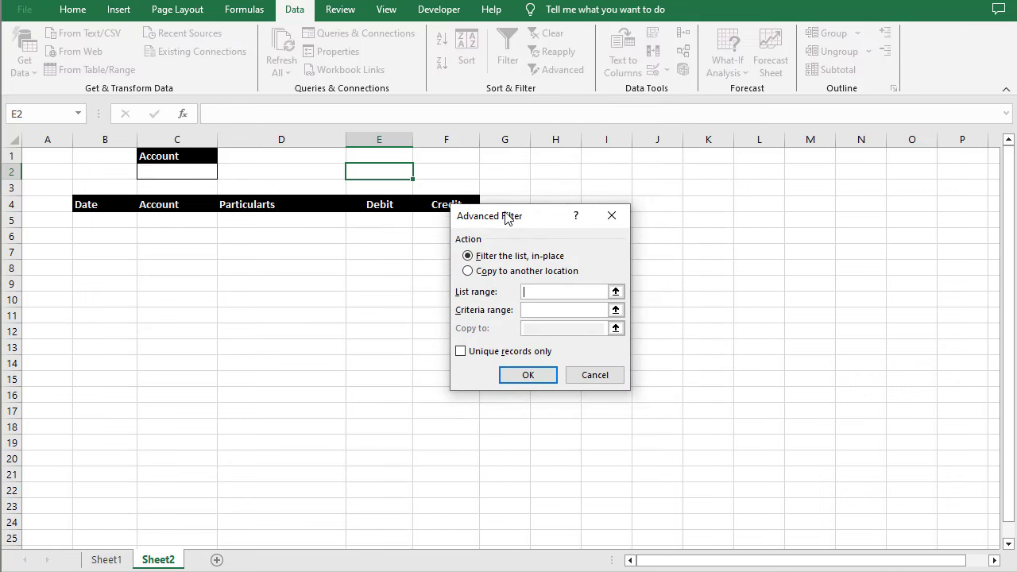
click(470, 271)
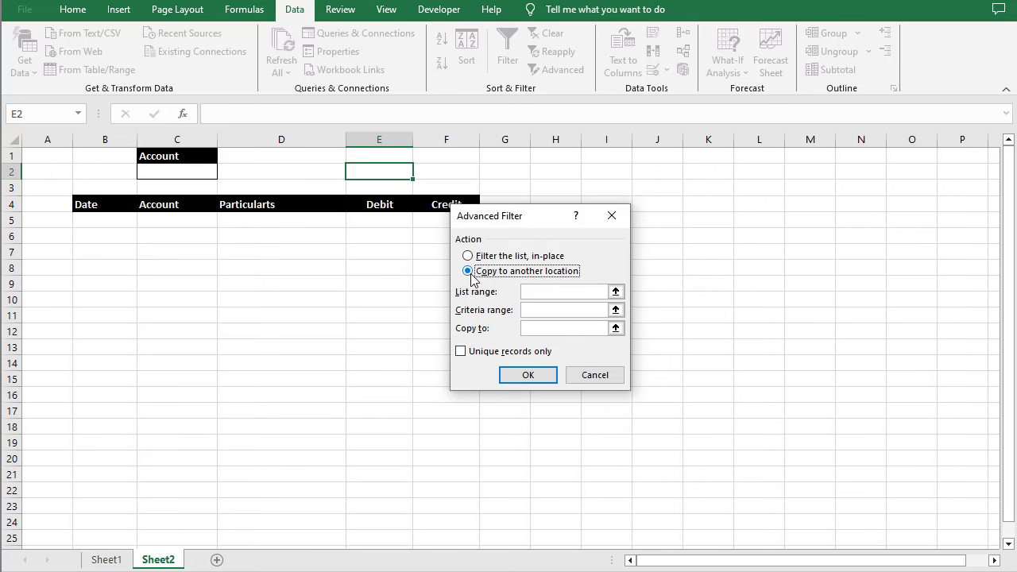
click(530, 292)
click(106, 559)
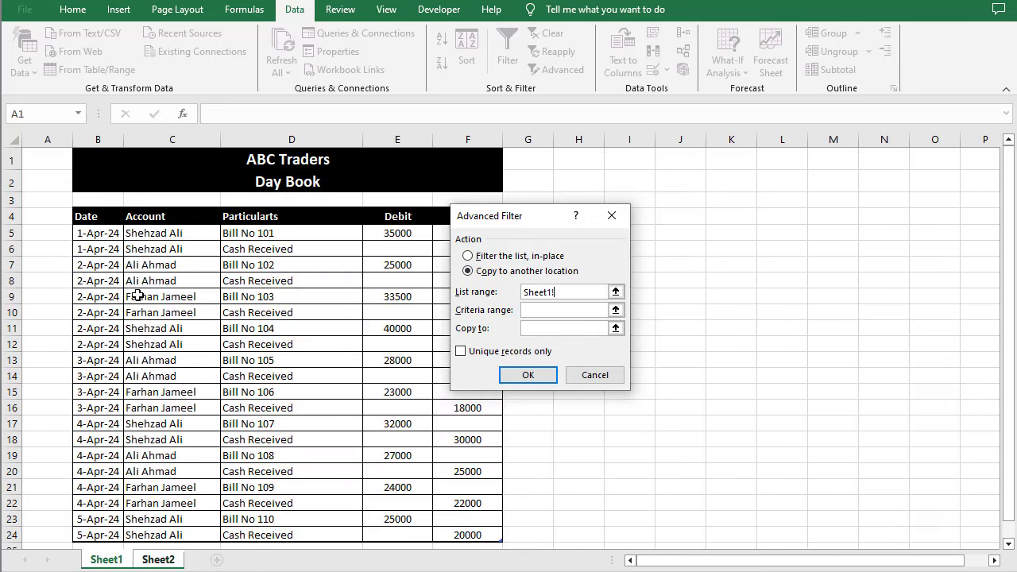
drag(86, 216, 469, 513)
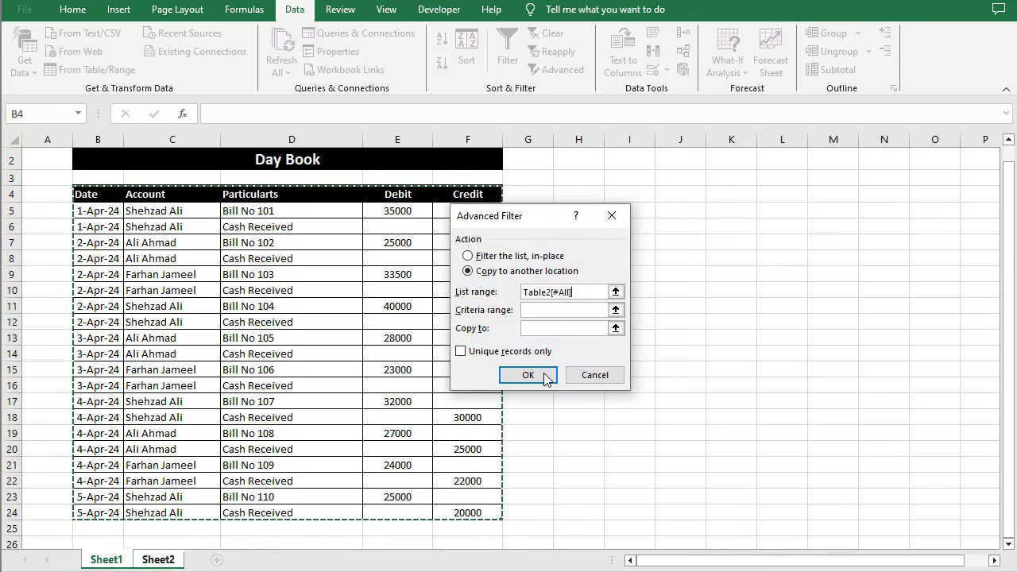
click(545, 310)
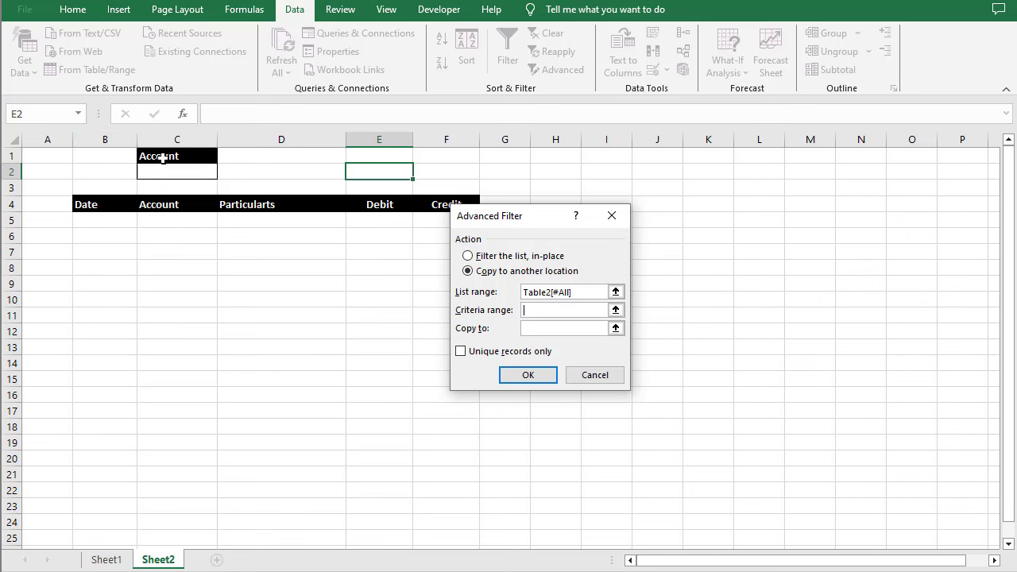
drag(159, 159, 165, 170)
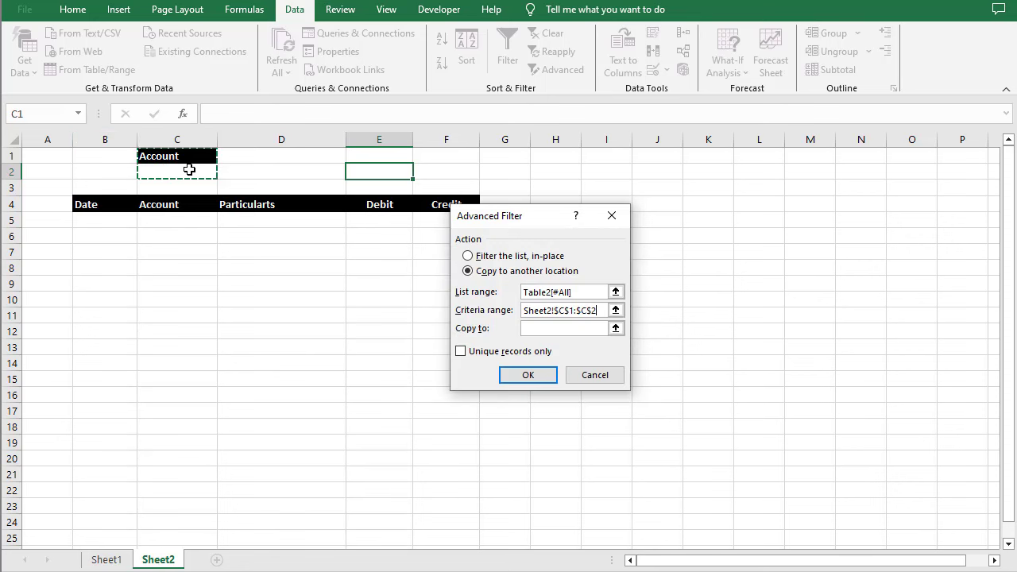
Set B4:F4 on Sheet2 as the output location, run the filter, and check both sheets.
click(568, 328)
drag(95, 205, 442, 205)
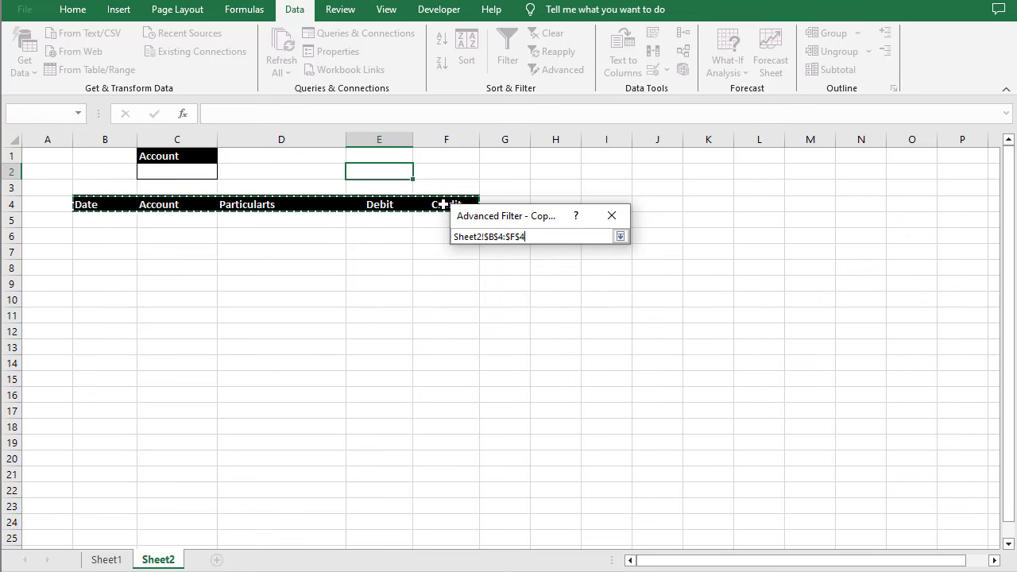
click(536, 374)
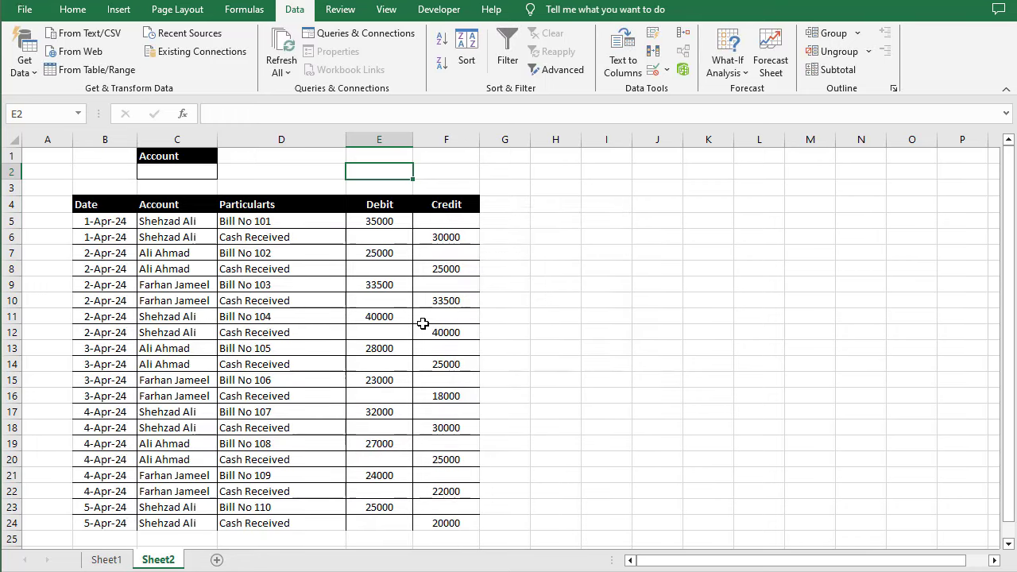
click(105, 559)
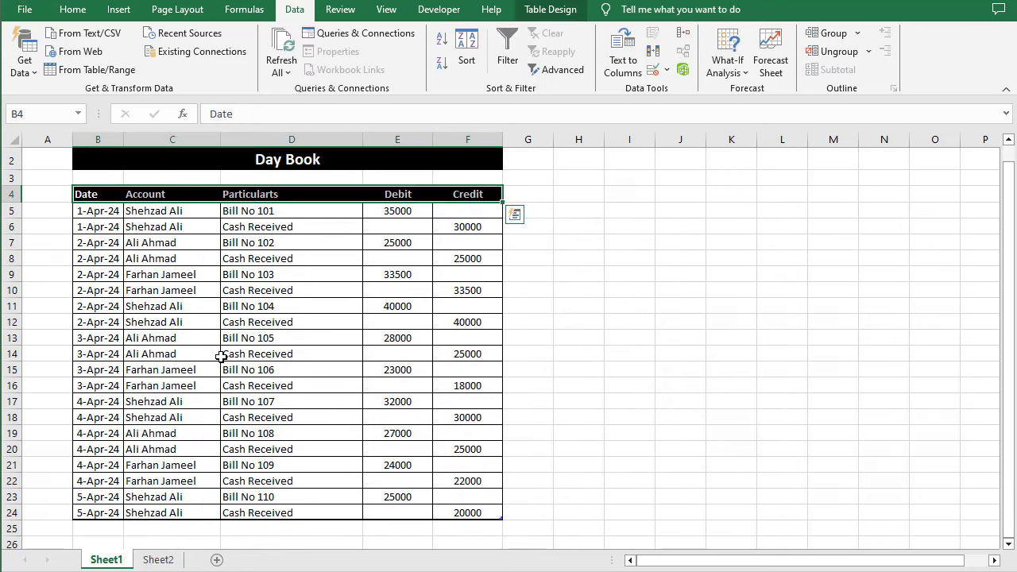
click(158, 559)
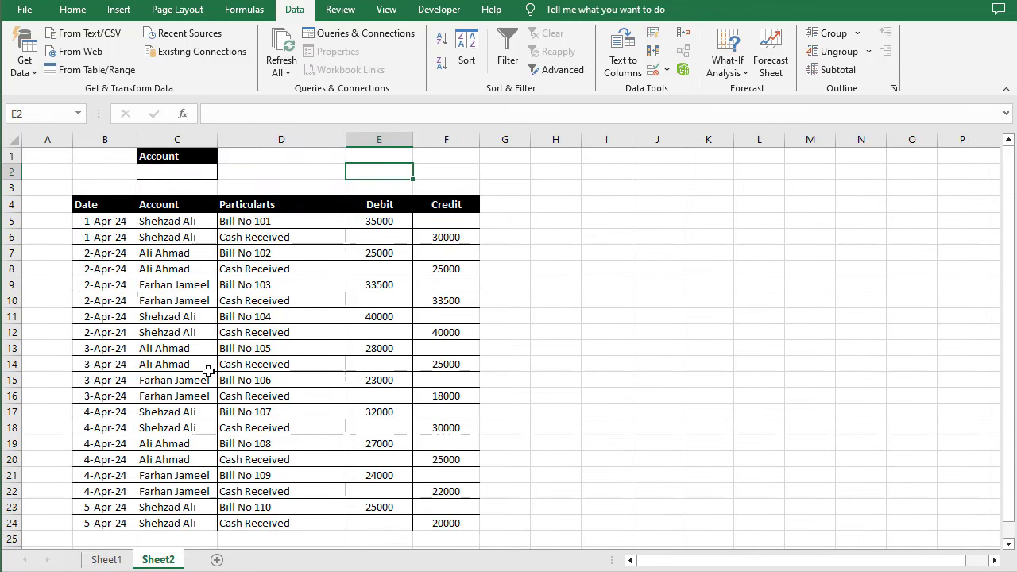
click(438, 10)
click(127, 35)
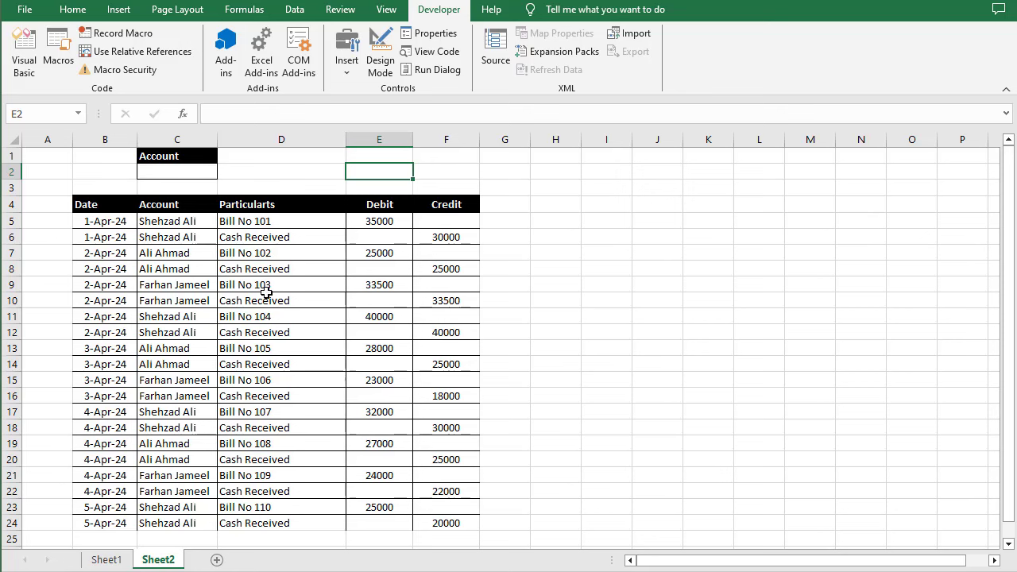
click(187, 172)
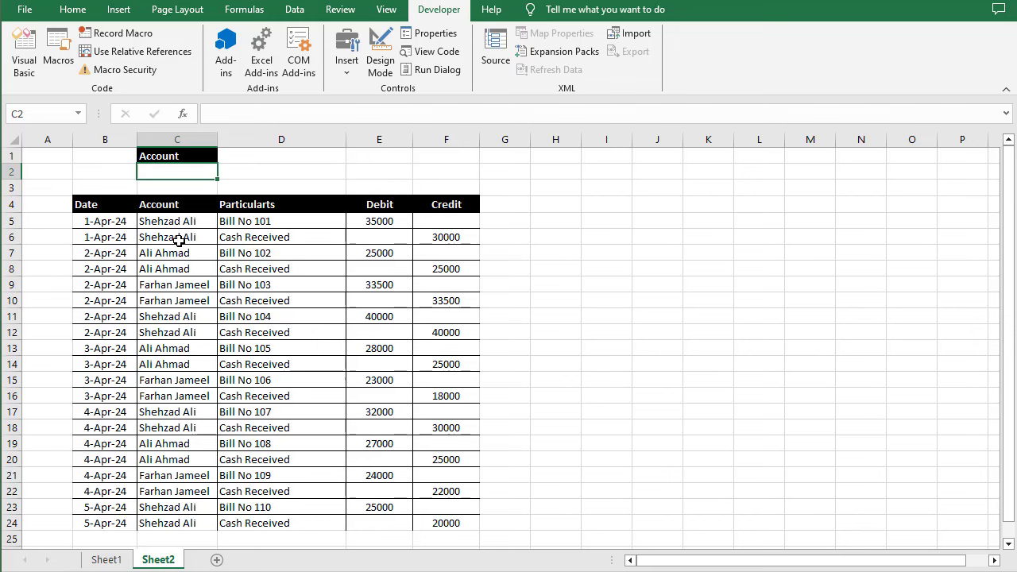
scroll(180, 241, down, 1)
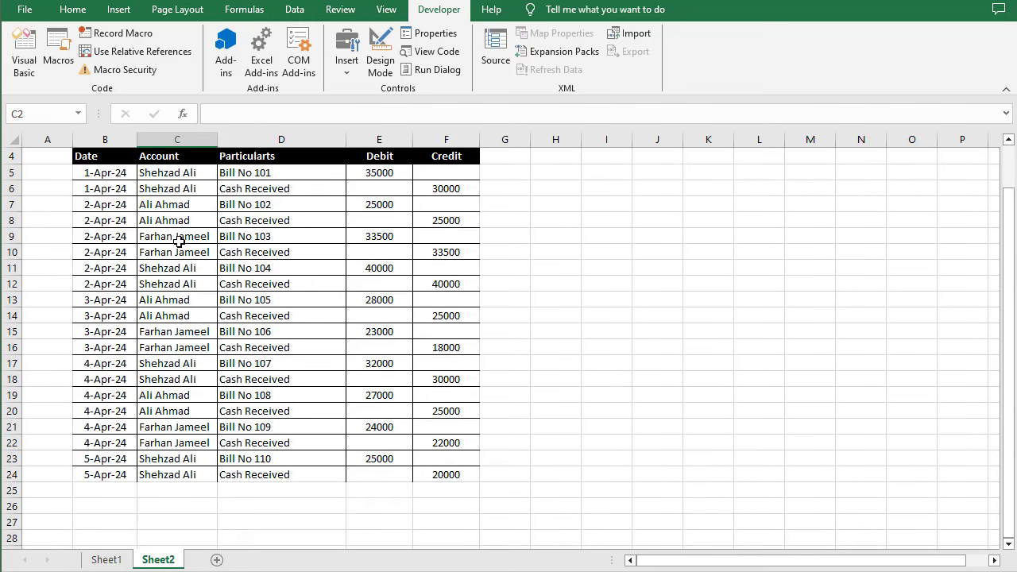
scroll(187, 214, up, 1)
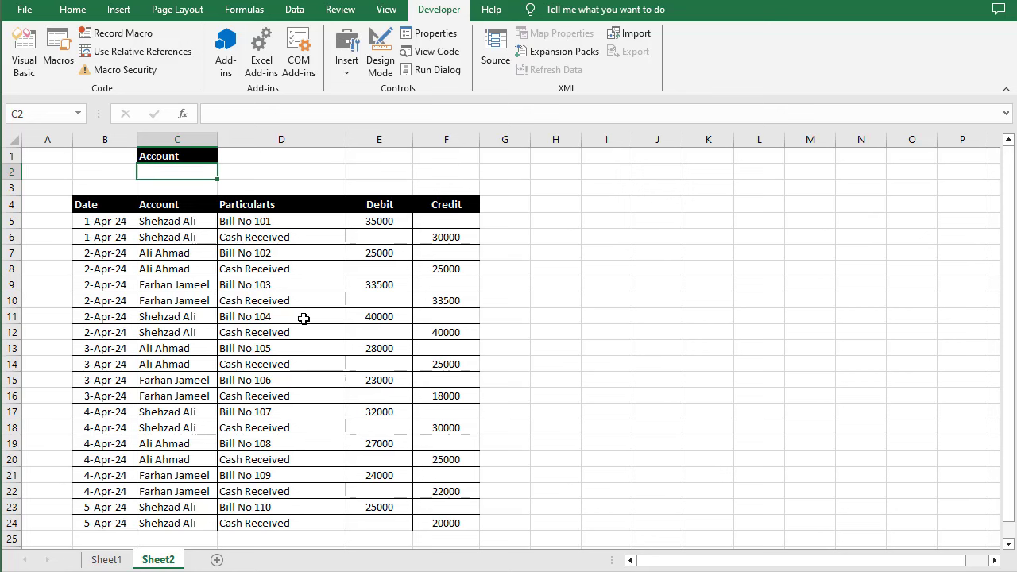
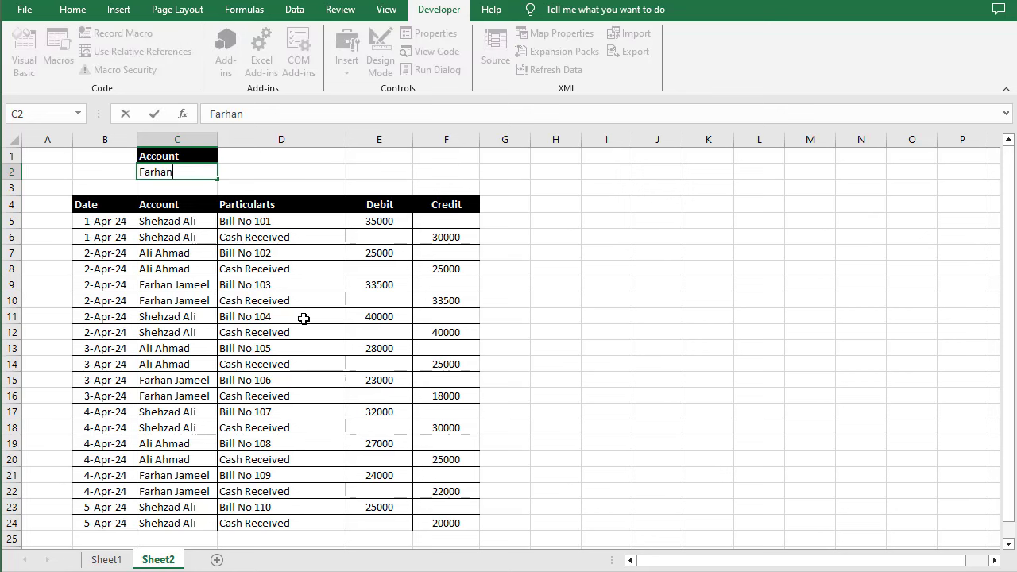
key(Return)
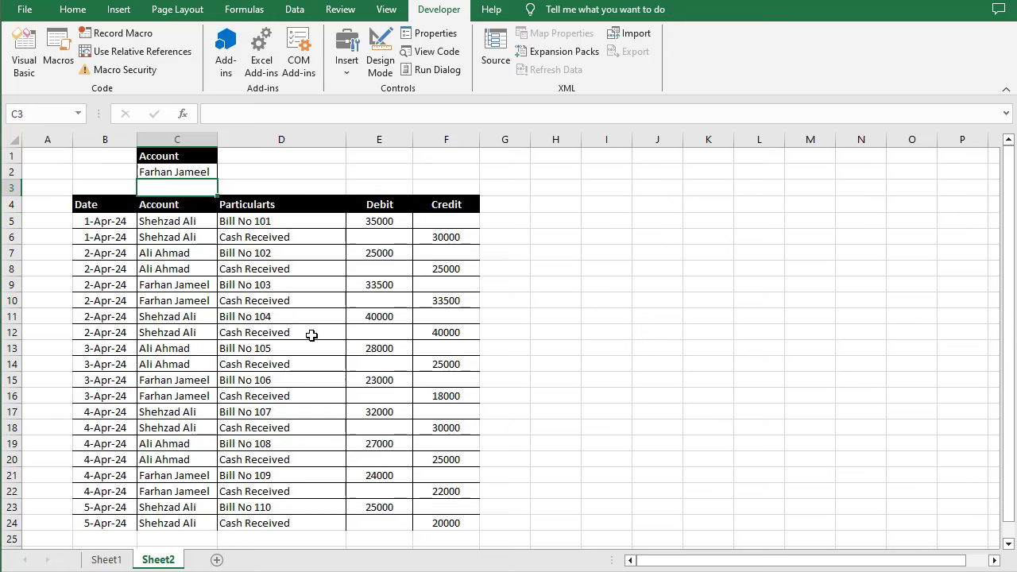
click(58, 54)
click(421, 240)
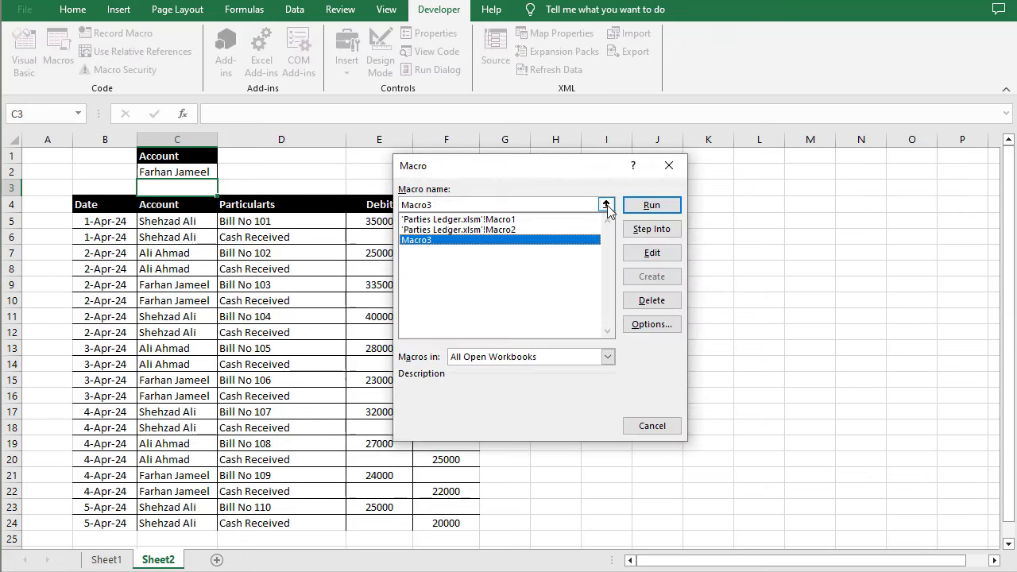
click(640, 206)
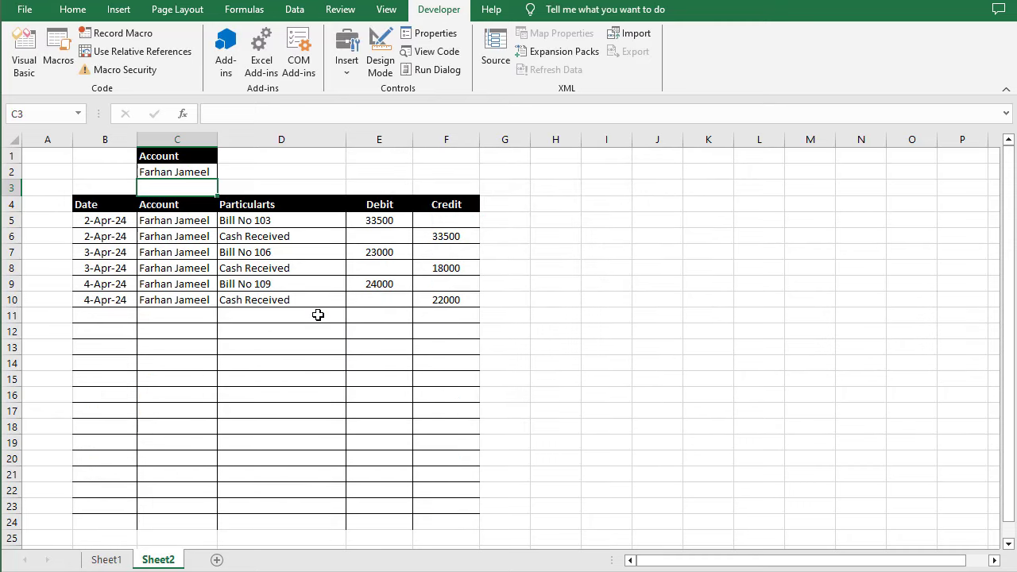
click(318, 316)
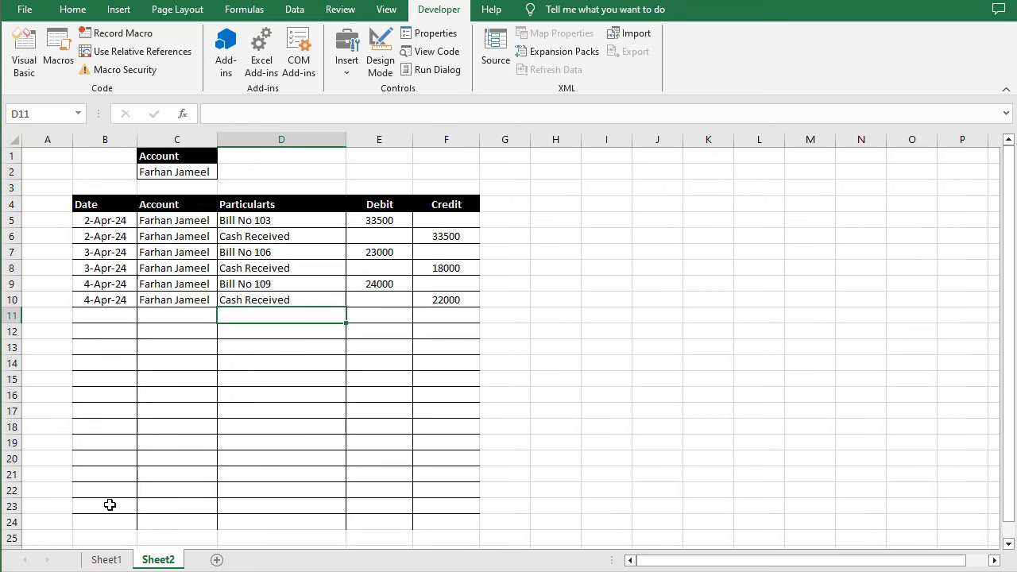
click(105, 560)
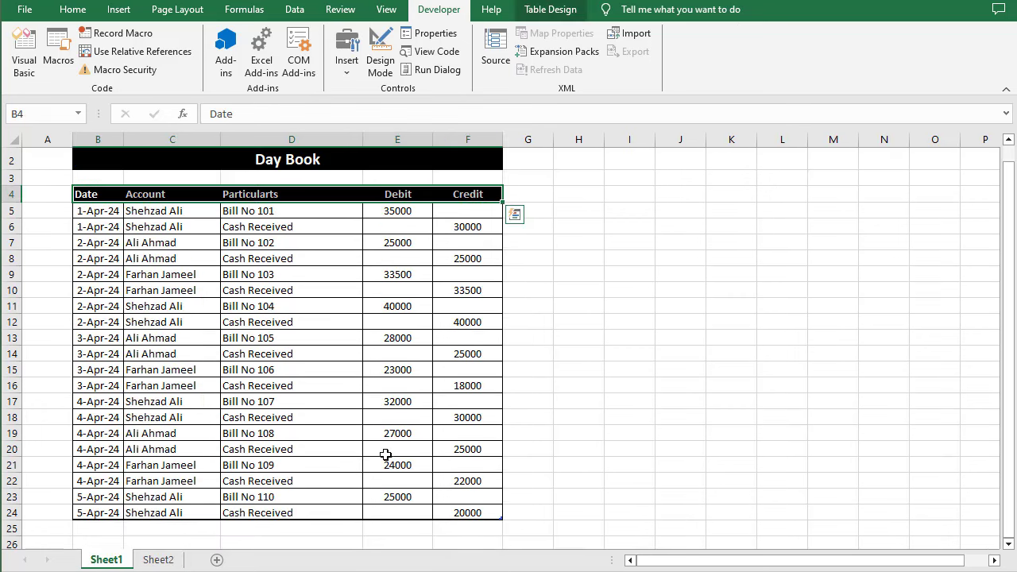
click(461, 513)
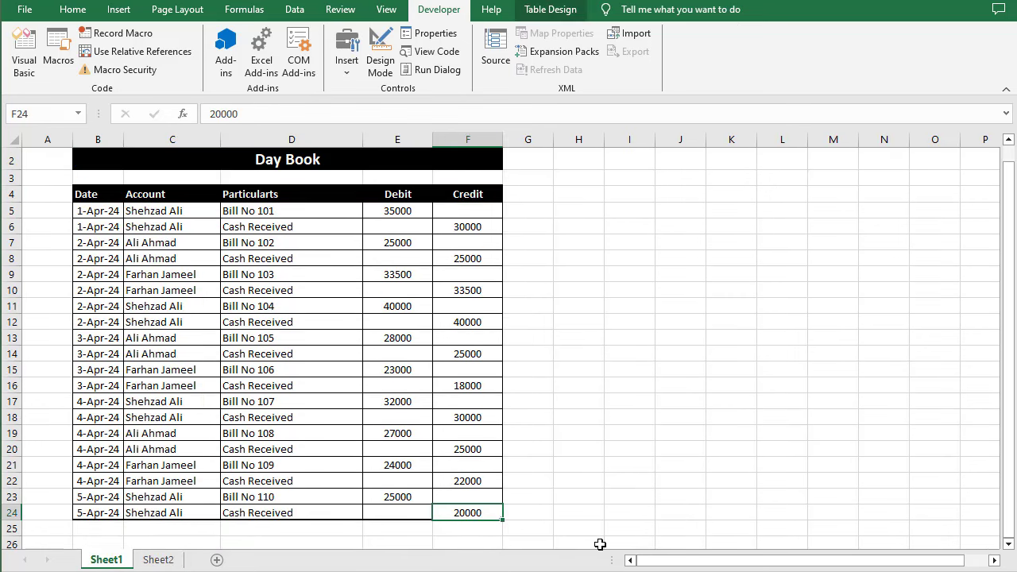
key(Tab)
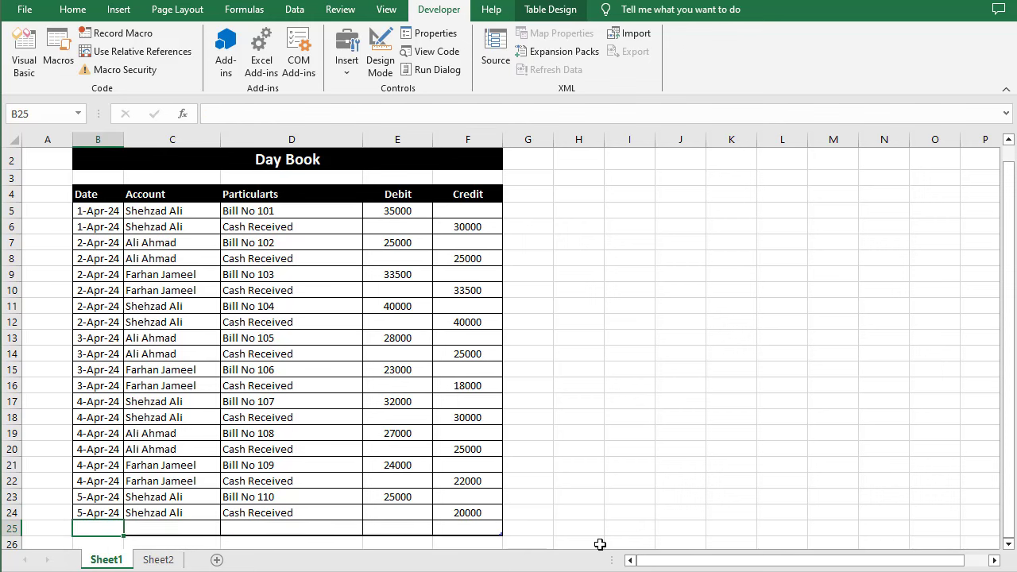
text(04/06)
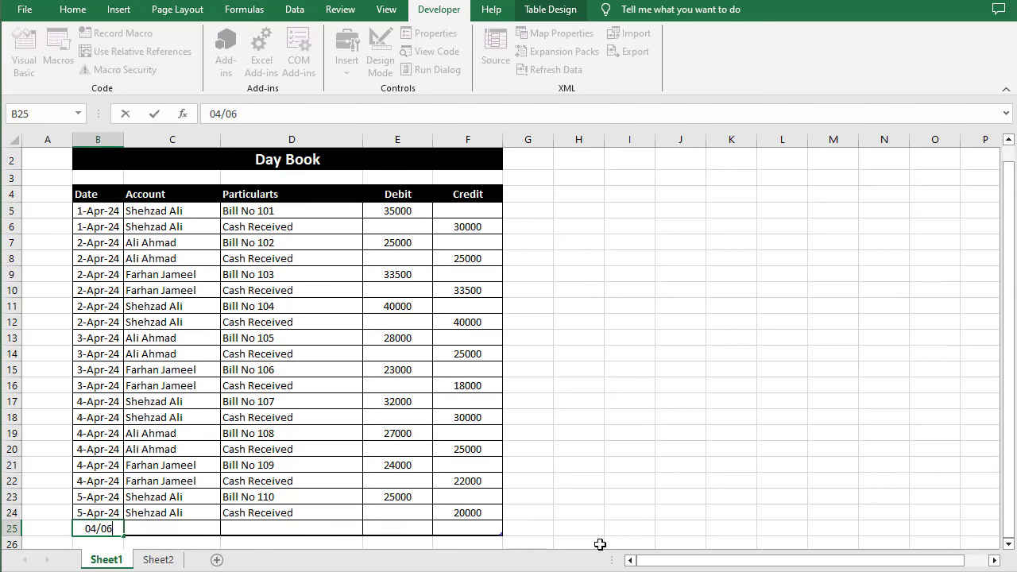
key(Tab)
text(F)
key(Tab)
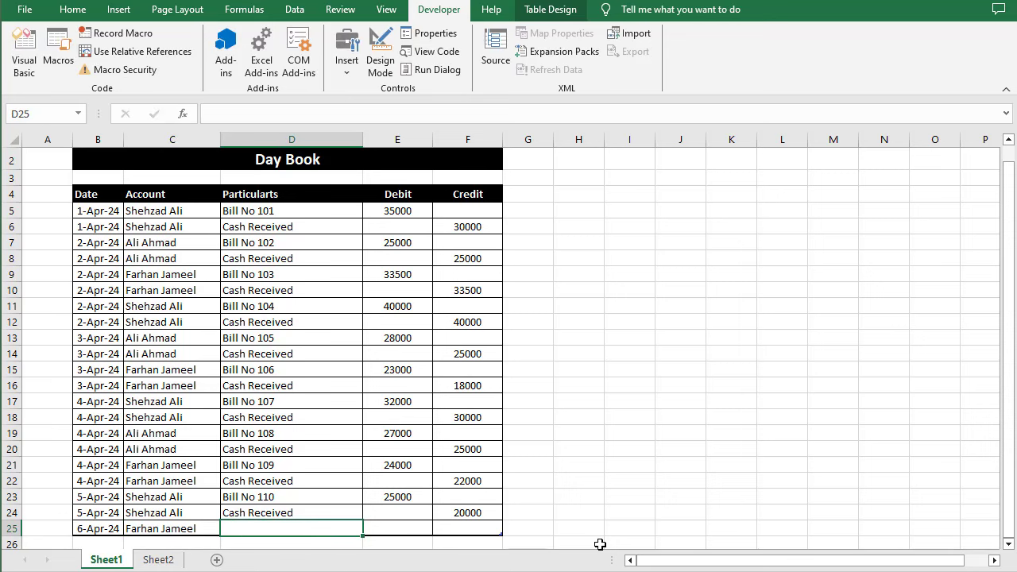
text(Bill )
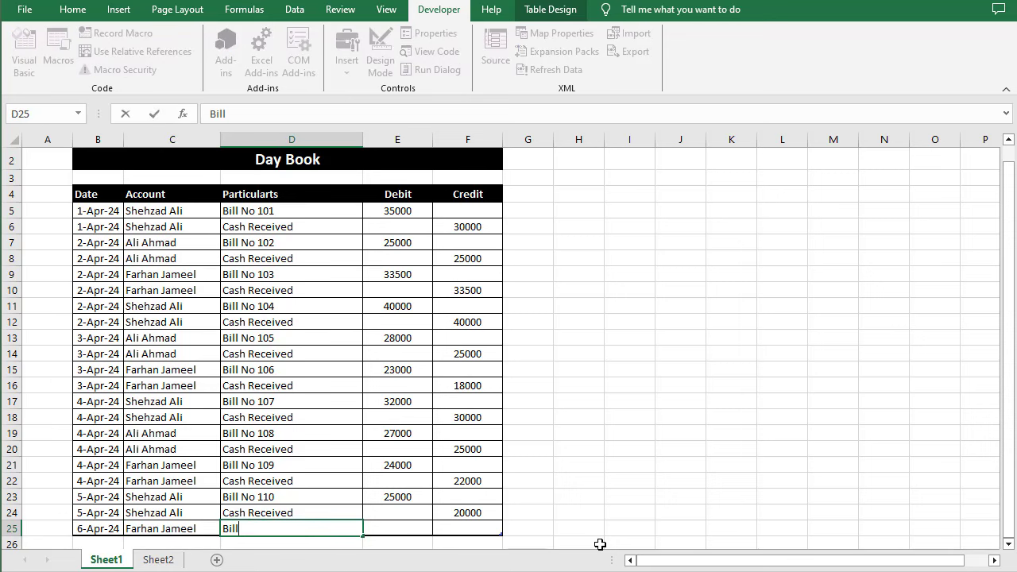
text(111)
key(Tab)
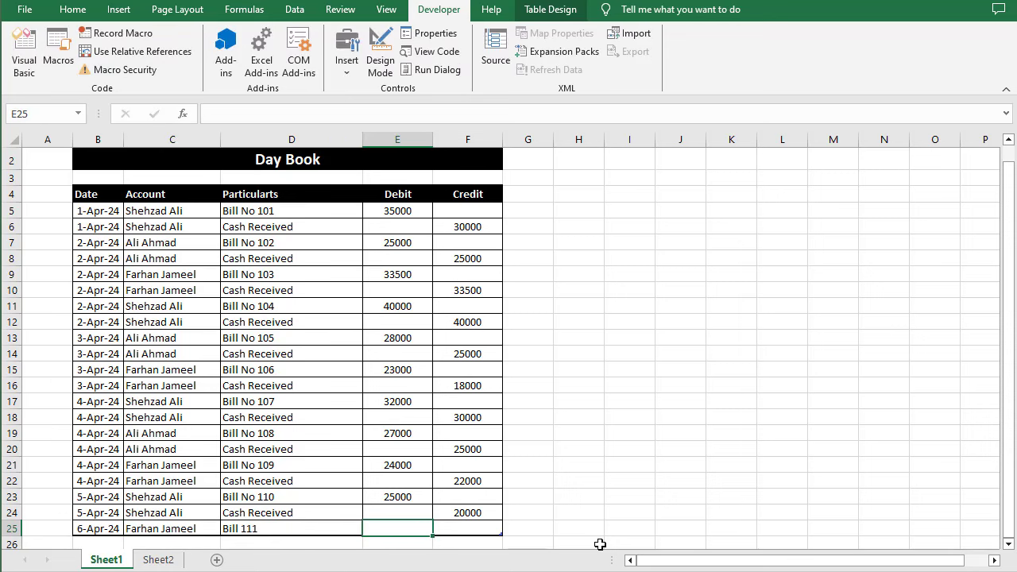
text(10000)
key(Tab)
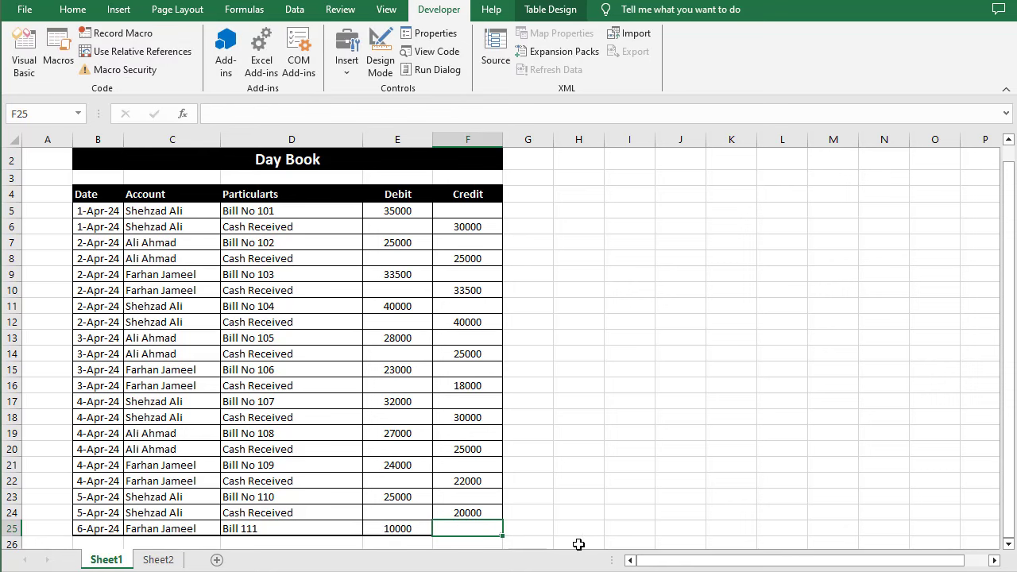
click(158, 560)
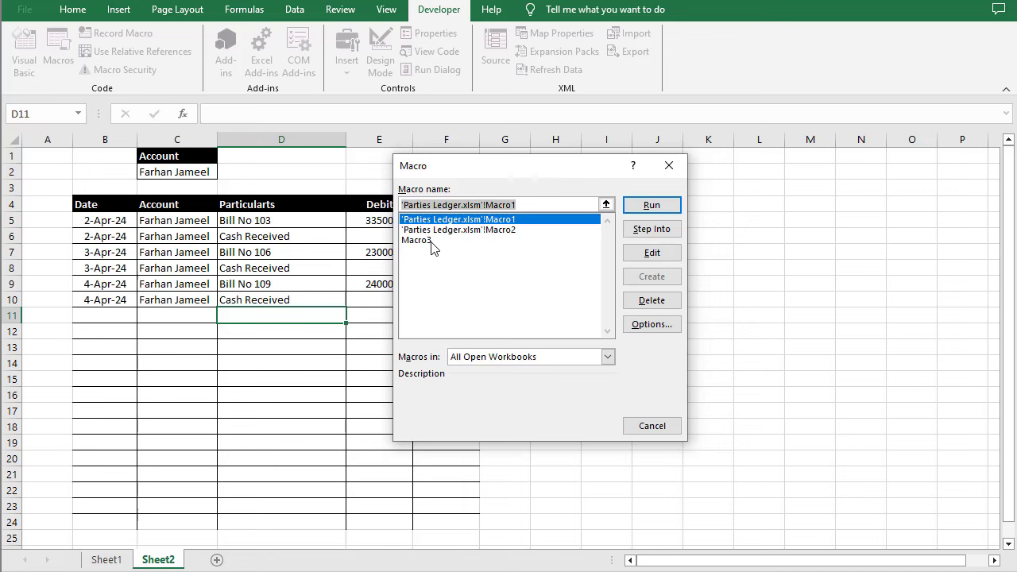
Run Macro3 again to pull the new Bill 111 entry of 10000 into Sheet2.
click(486, 240)
click(640, 208)
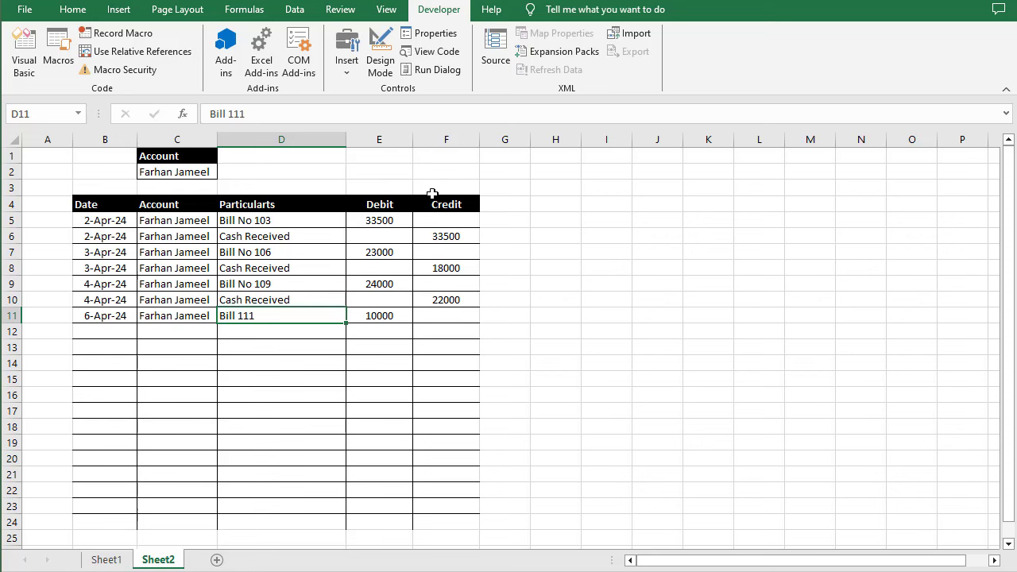
Label cell E2 on Sheet2 as 'Balance'.
click(369, 167)
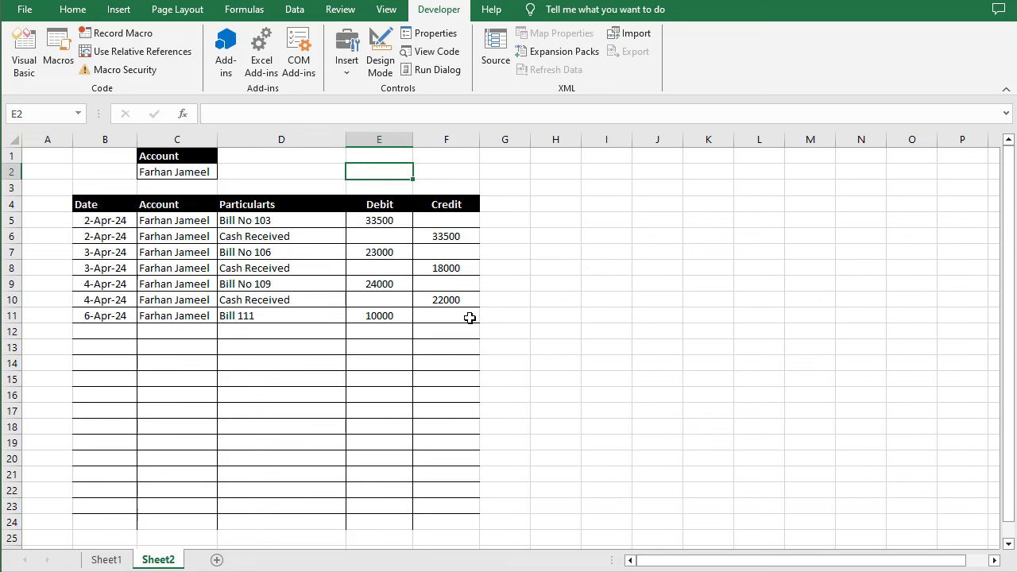
text(Balance)
key(Tab)
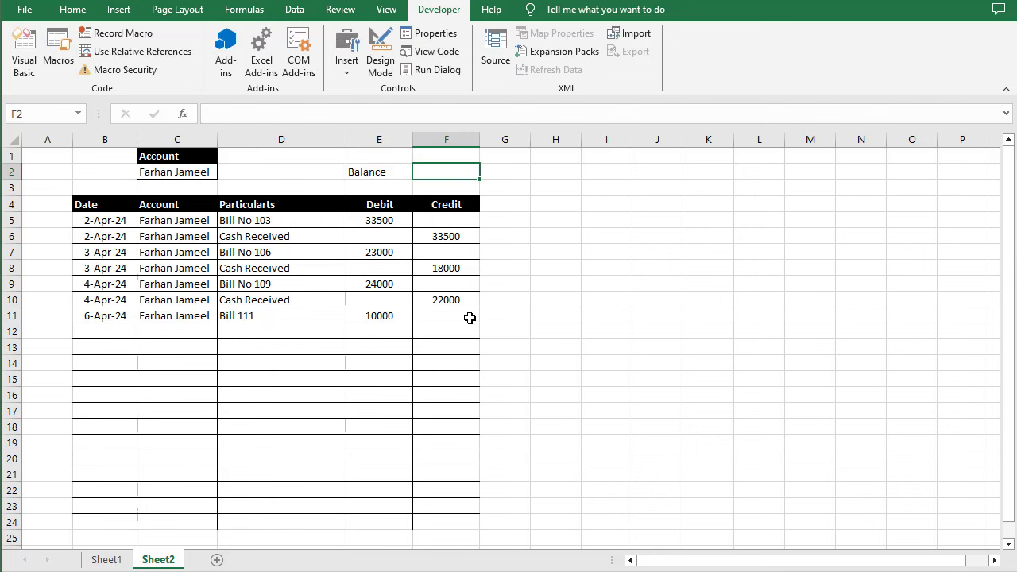
Enter =((SUM(E5:E24)-SUM(F5:F24))) in F2, giving a balance of 17000.
text(=)
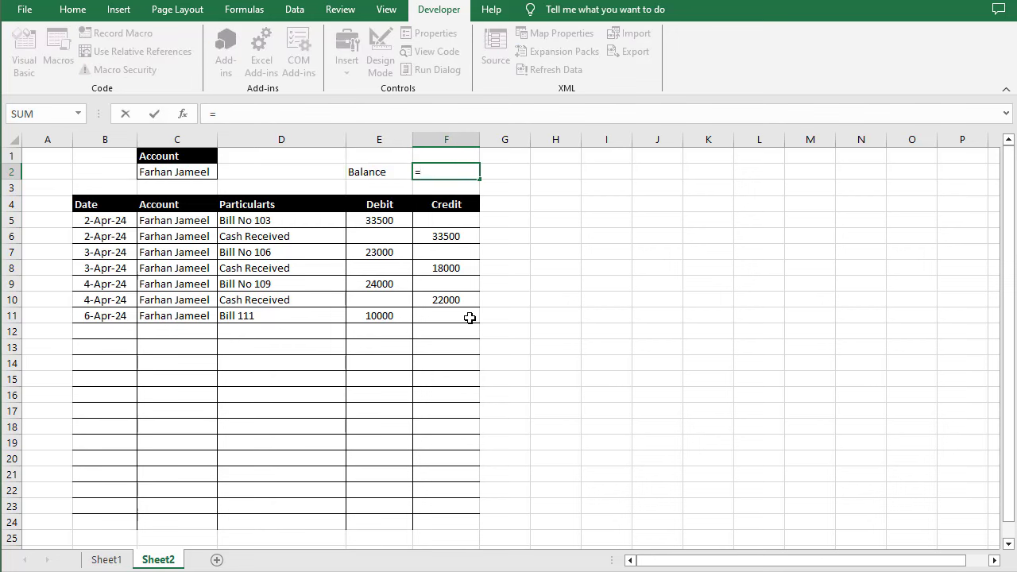
text((()
text(sum)
key(Tab)
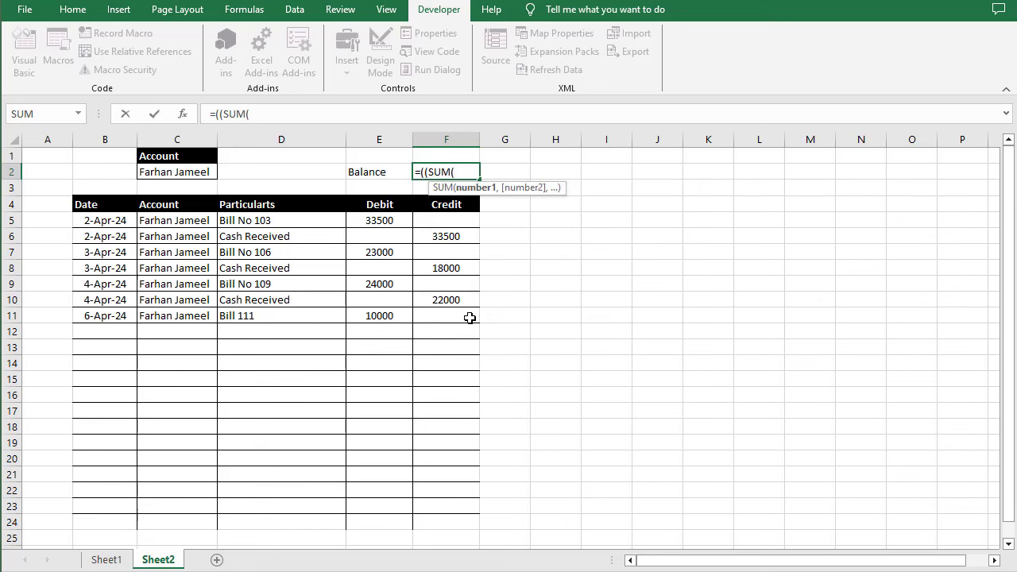
drag(379, 220, 388, 524)
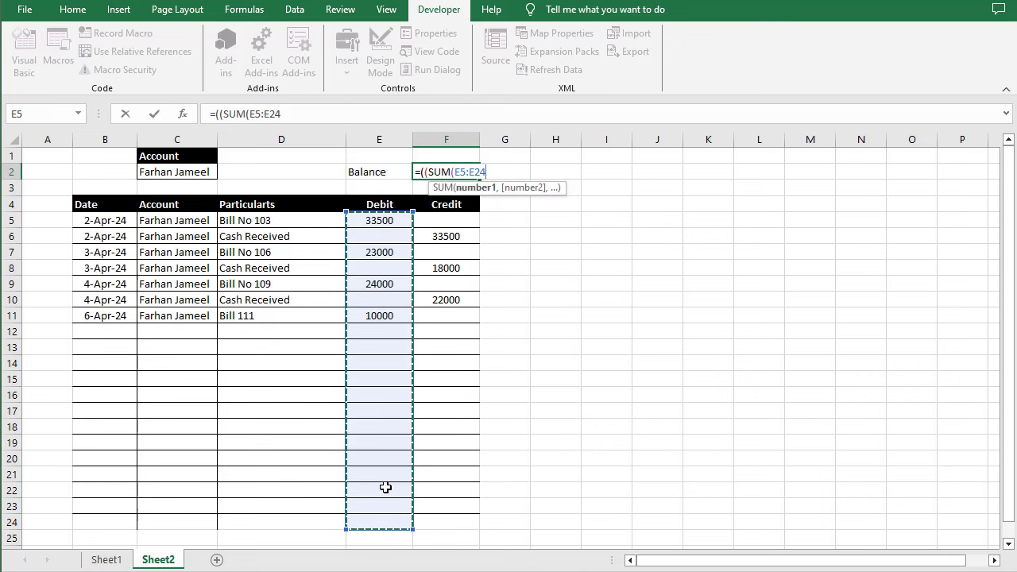
text()-)
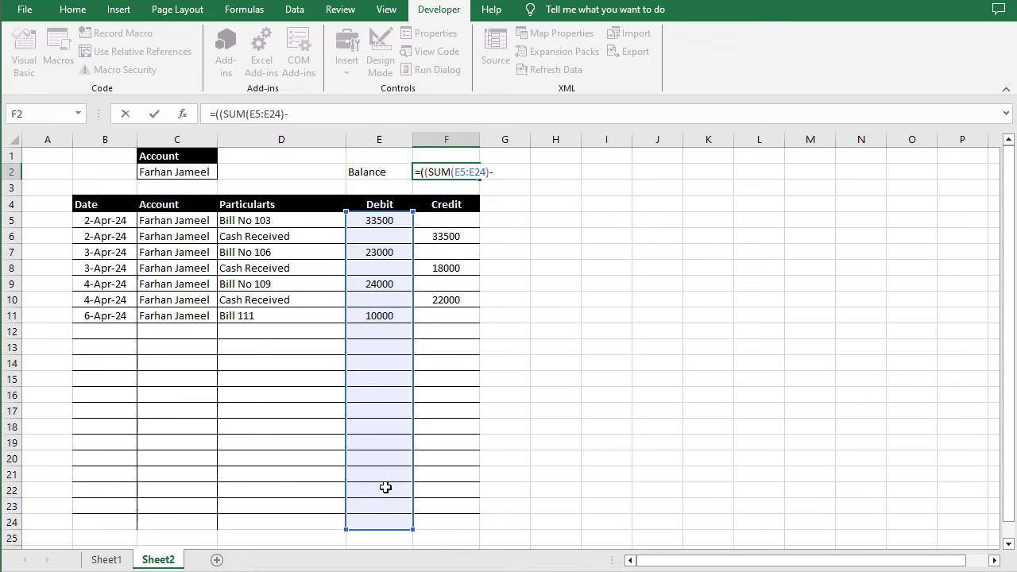
text(sum()
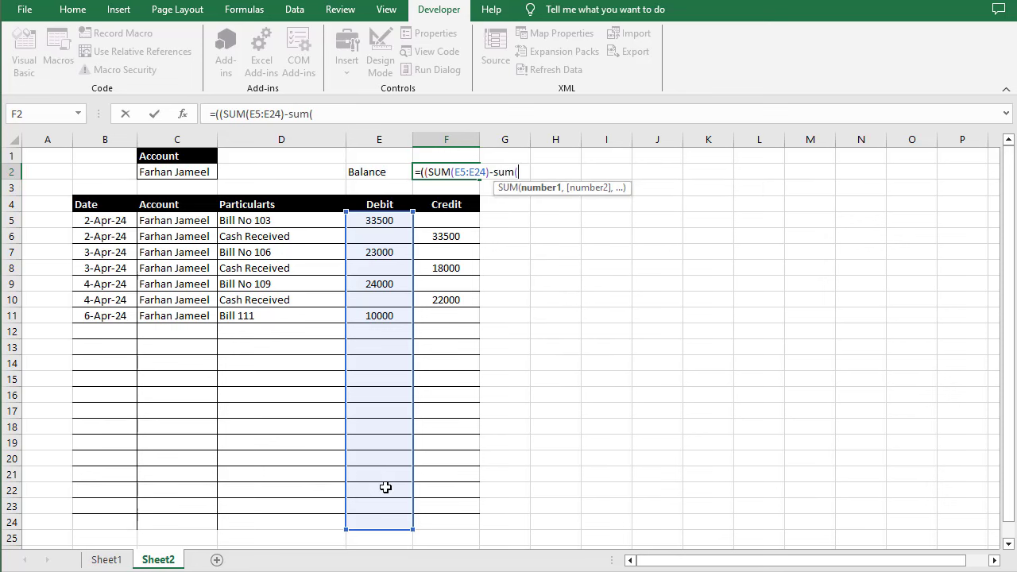
drag(449, 223, 443, 525)
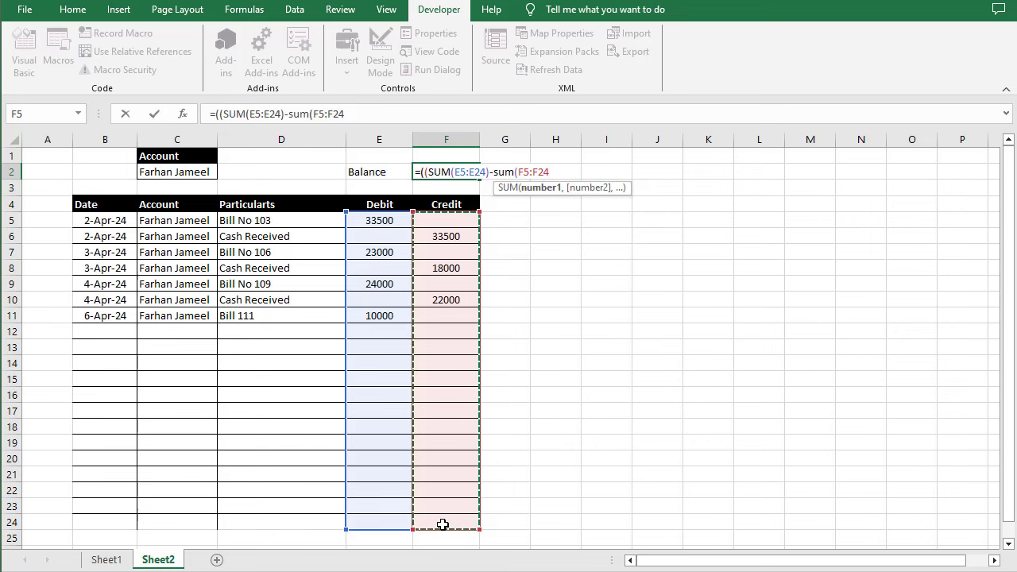
text()))
key(Return)
key(Return)
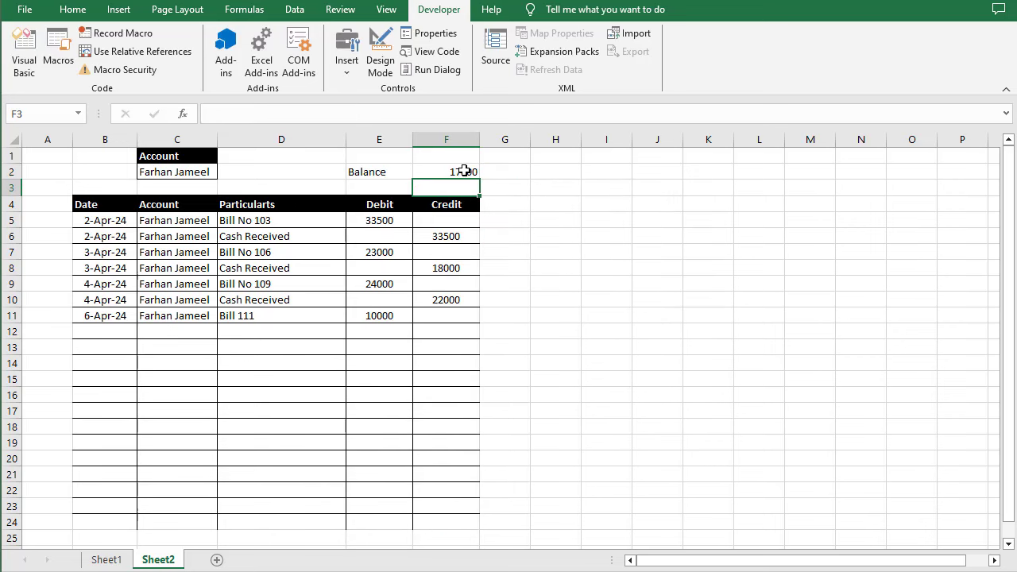
click(465, 174)
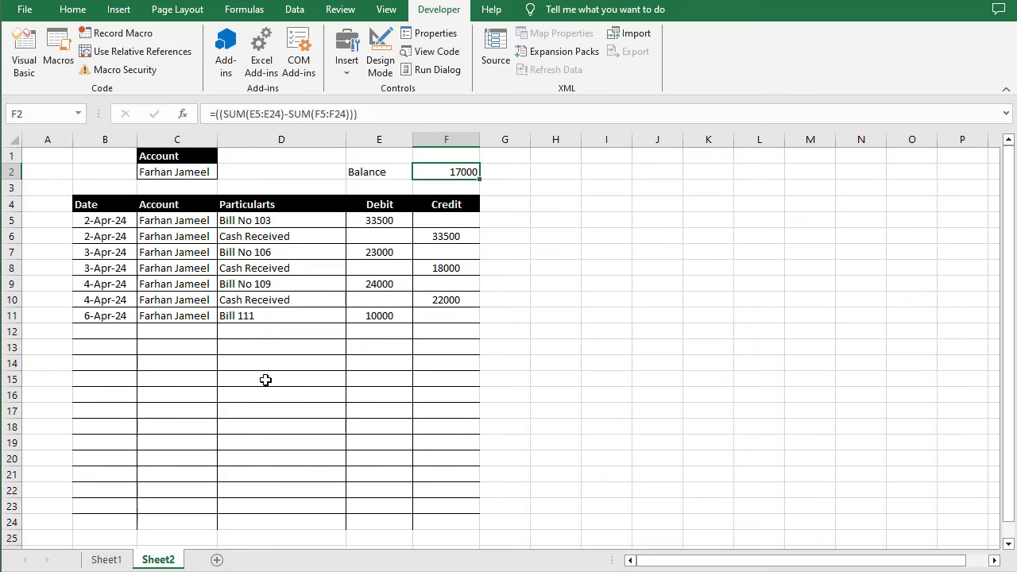
Open the VBA code window for the ledger sheet, Sheet2.
click(105, 559)
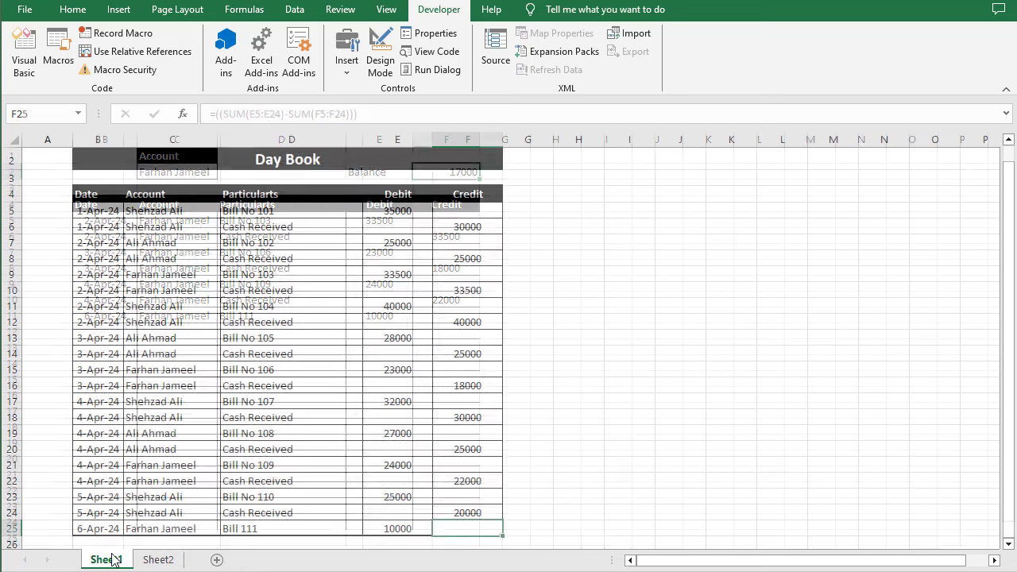
click(180, 561)
click(292, 327)
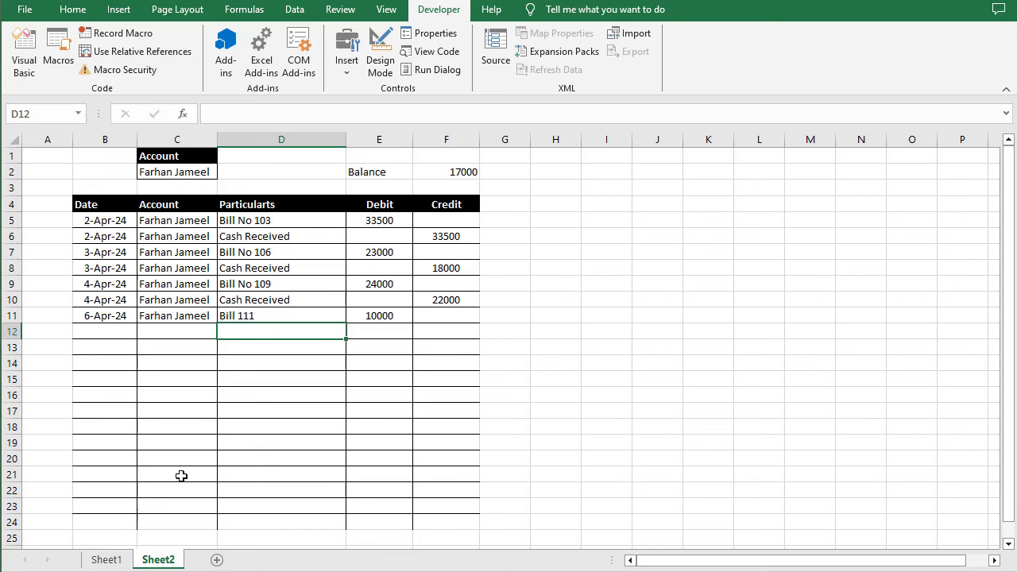
right_click(158, 561)
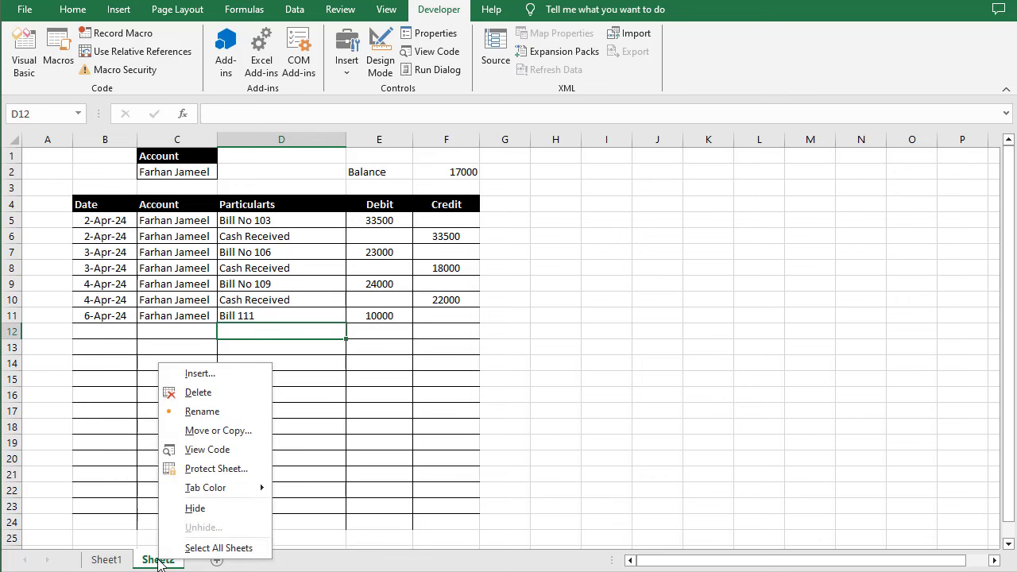
click(208, 450)
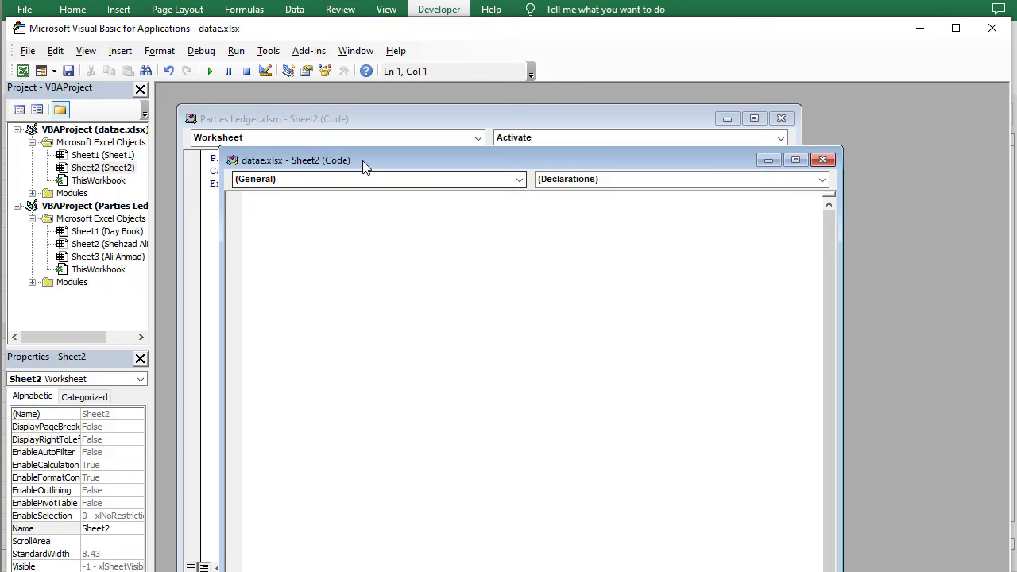
drag(355, 151, 324, 116)
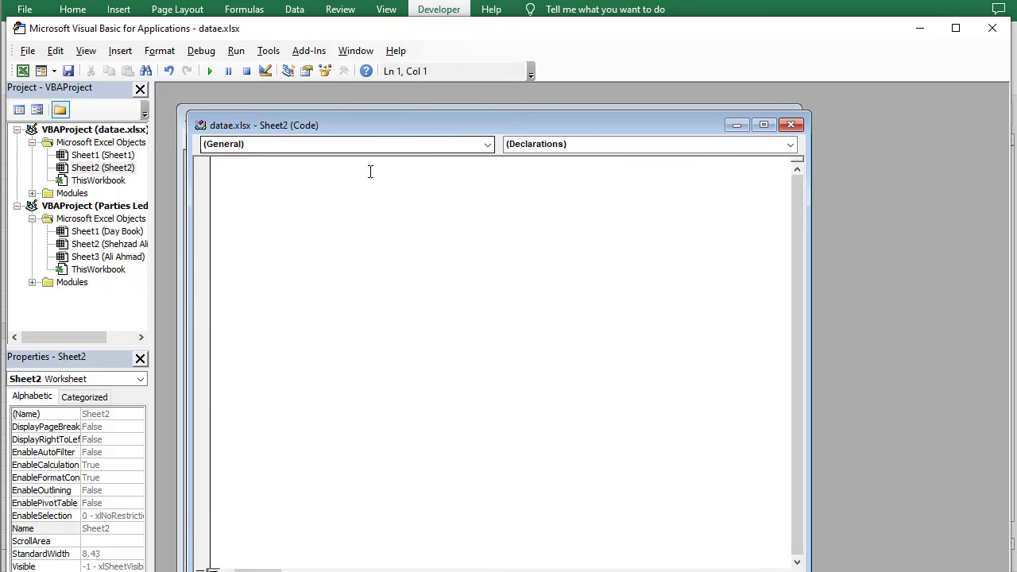
Add a Worksheet Activate event procedure that runs Call Macro3.
click(487, 145)
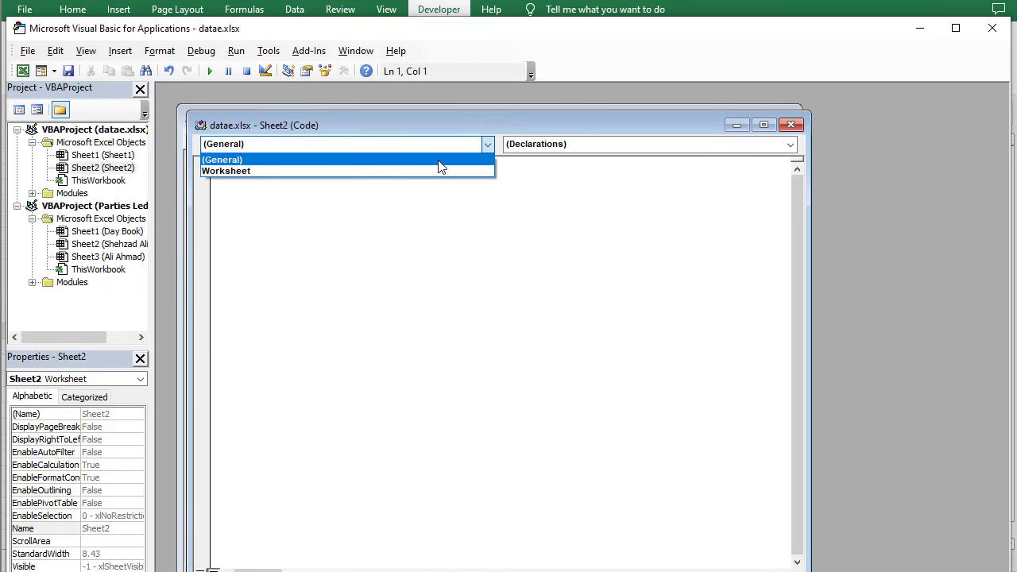
click(385, 173)
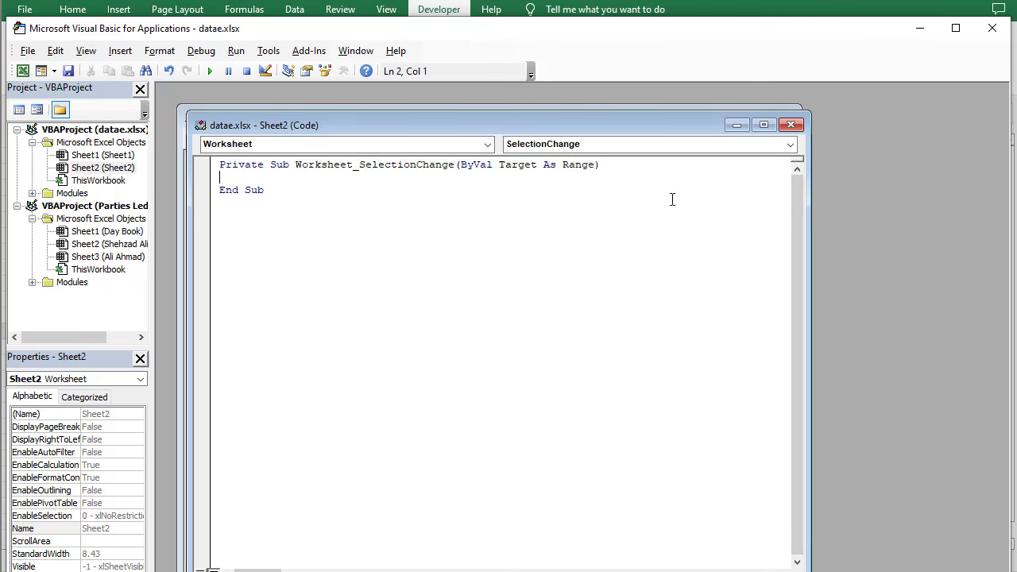
click(790, 143)
click(723, 161)
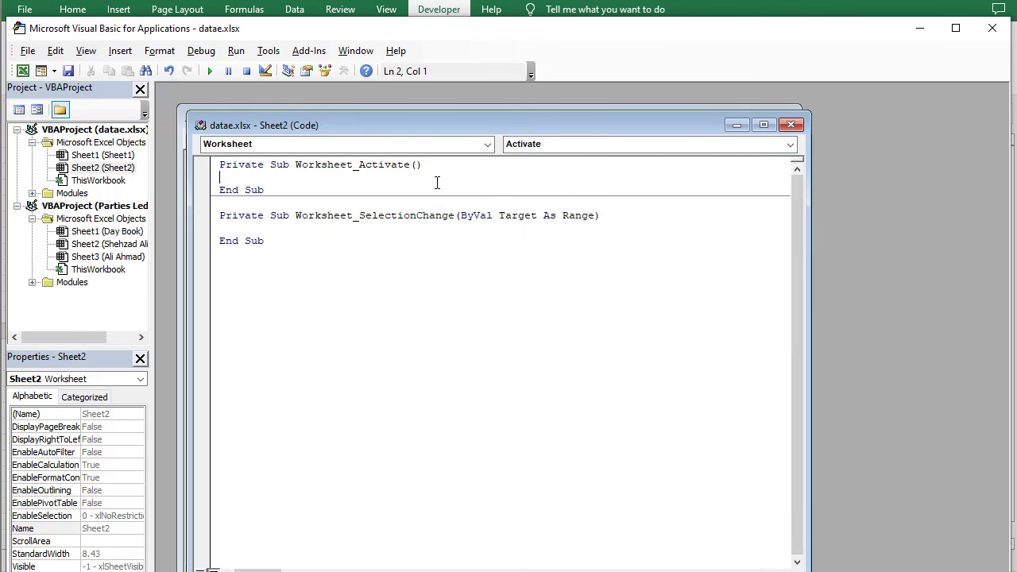
text(Ca)
text(ll macr)
text(o3)
Delete the unused SelectionChange procedure and close the VBA editor.
drag(272, 240, 221, 203)
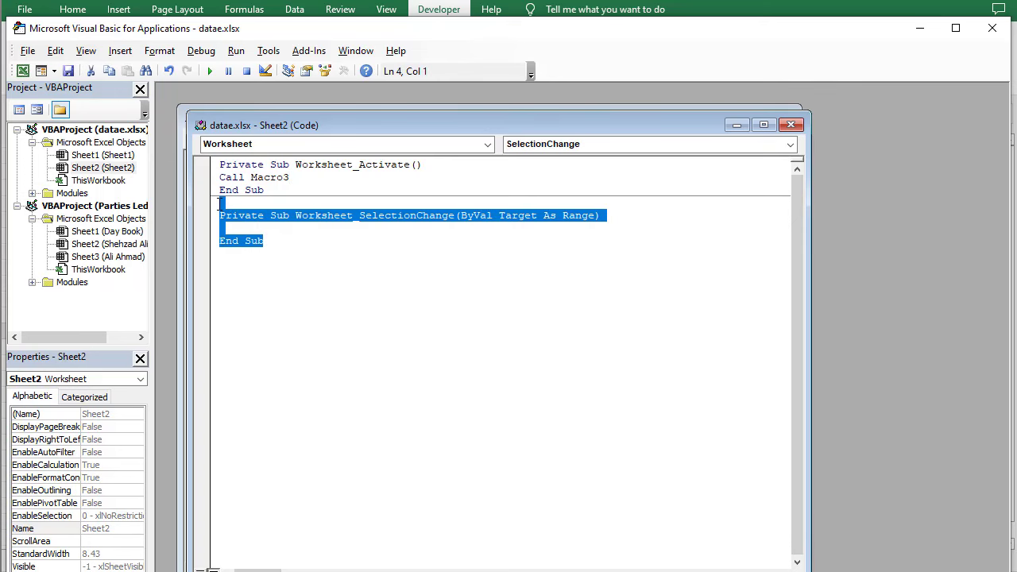
key(Delete)
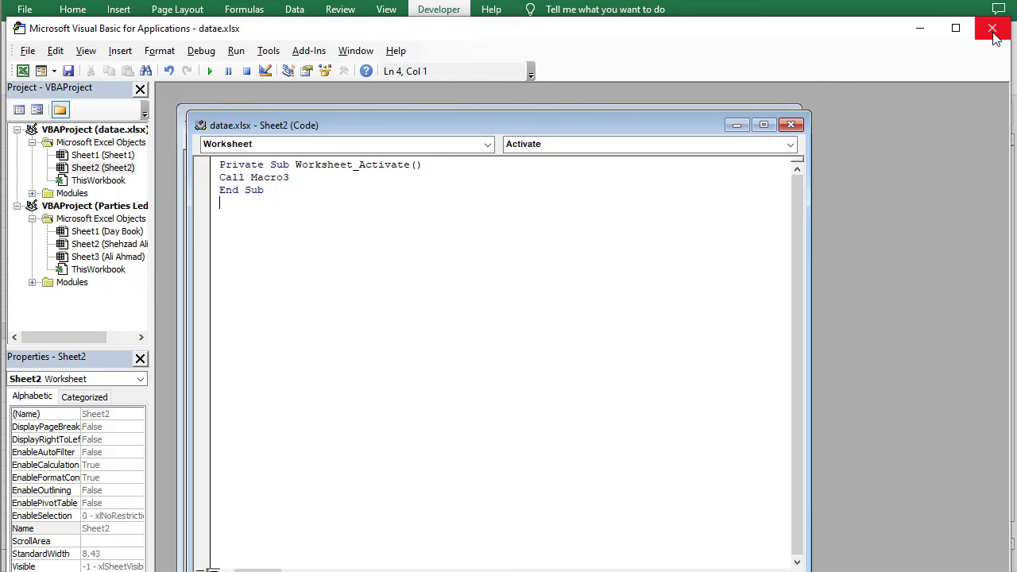
click(992, 29)
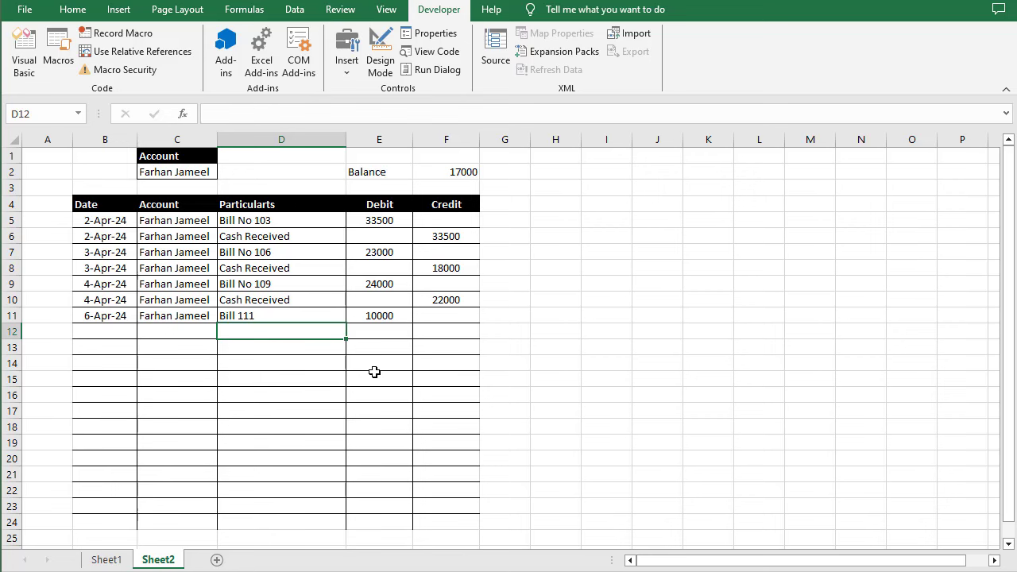
Add a new Day Book row dated 04/06 for the ledger's account.
click(105, 559)
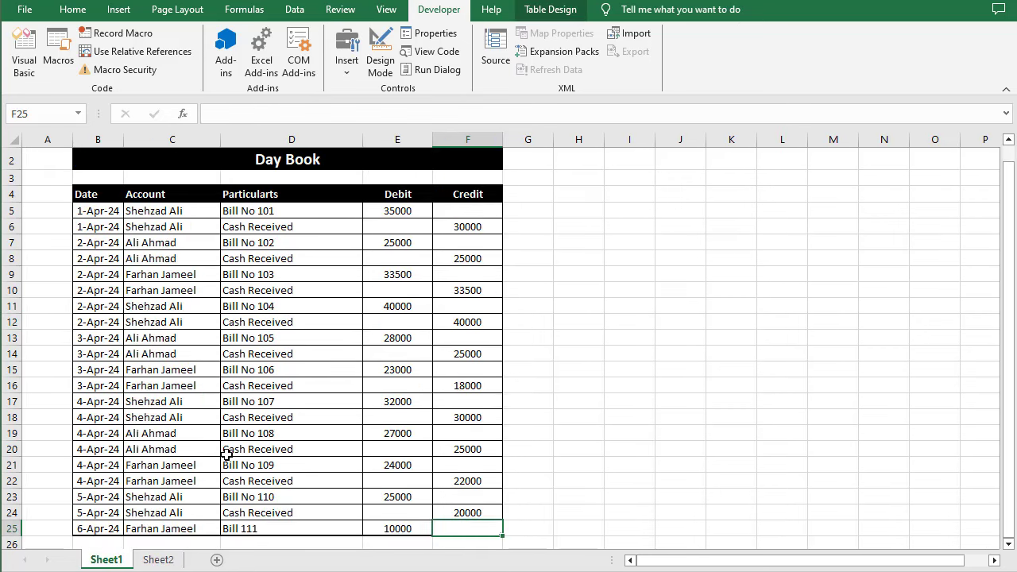
scroll(318, 461, down, 2)
key(Tab)
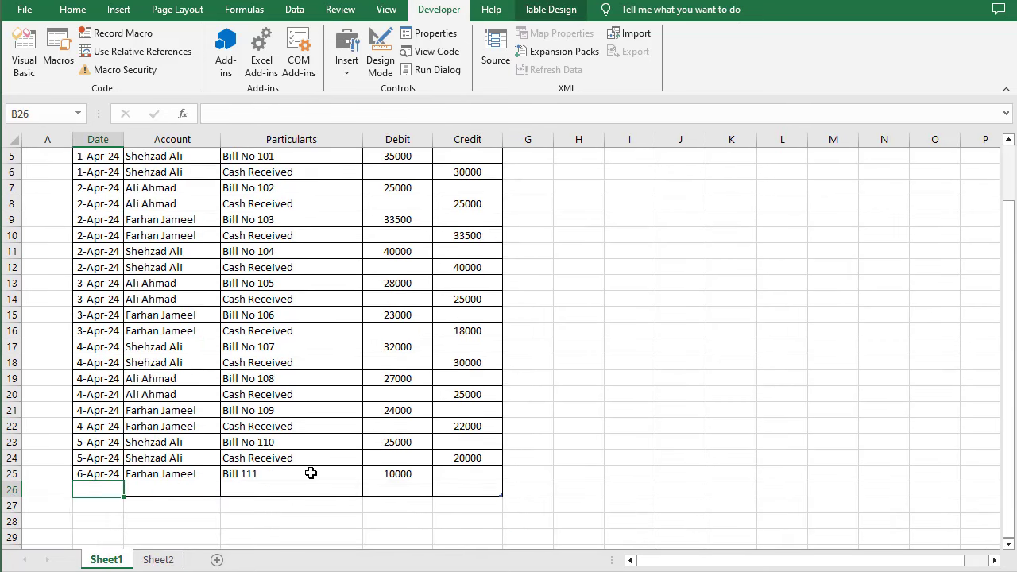
text(04)
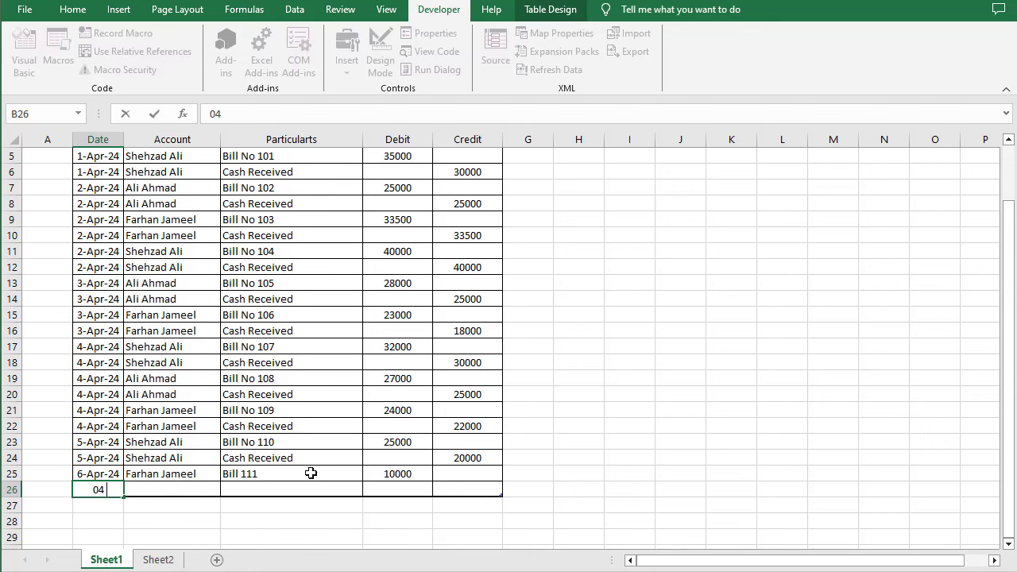
text(/06)
key(Tab)
text(F)
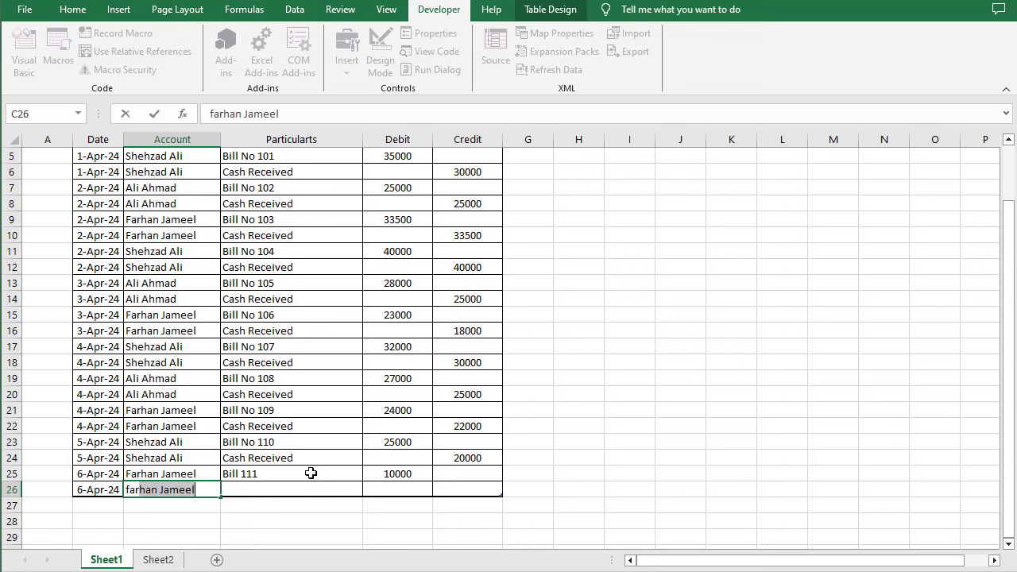
key(Tab)
Record it as Cash Received with a 5000 credit, then return to the ledger.
text(c)
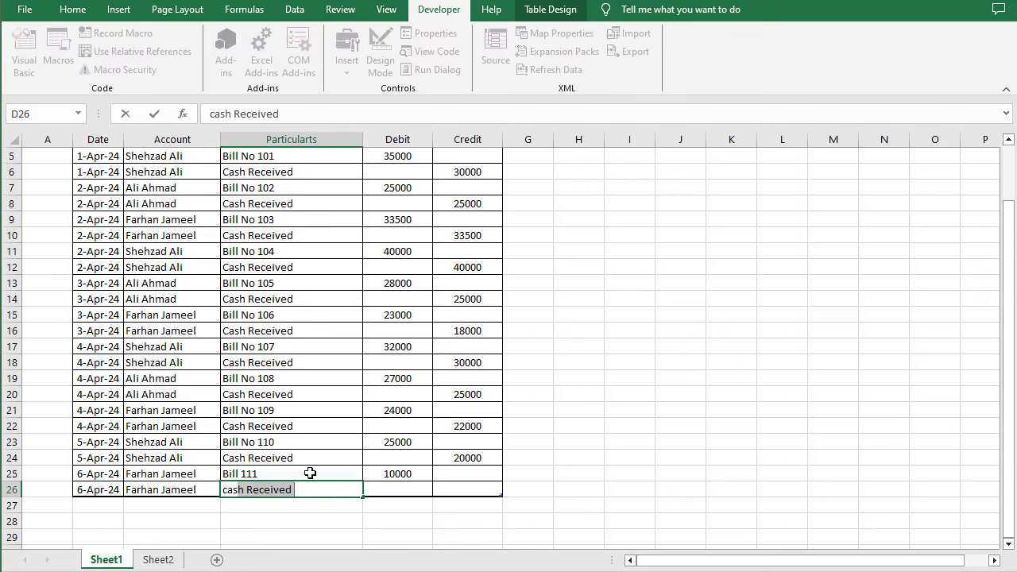
key(Tab)
key(Tab)
text(5000)
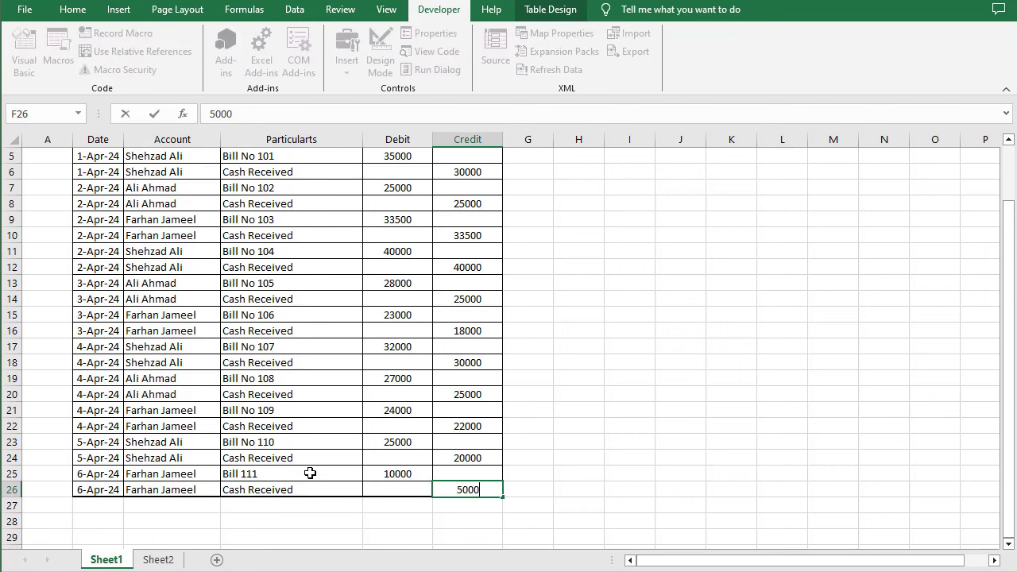
click(217, 517)
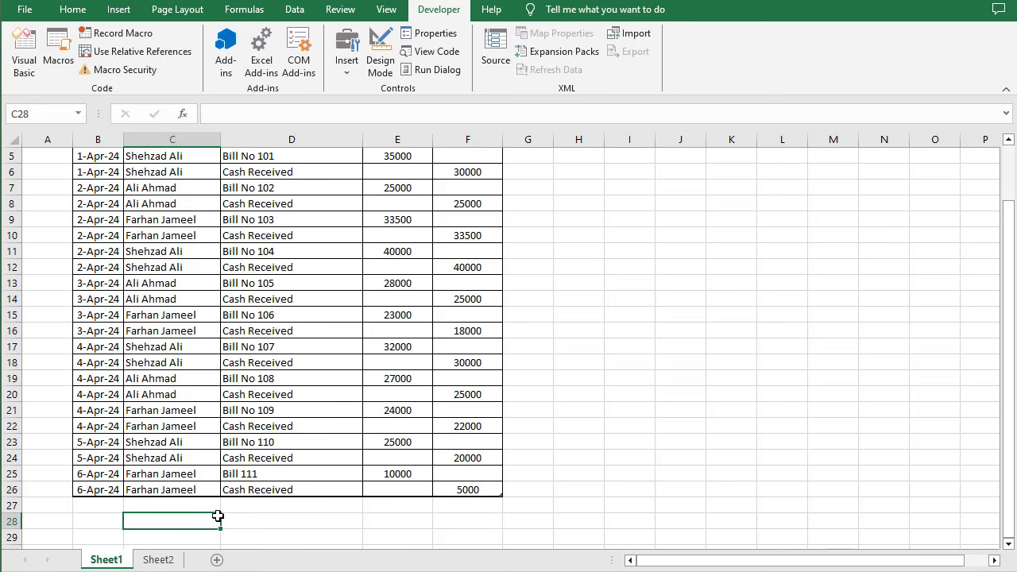
click(158, 560)
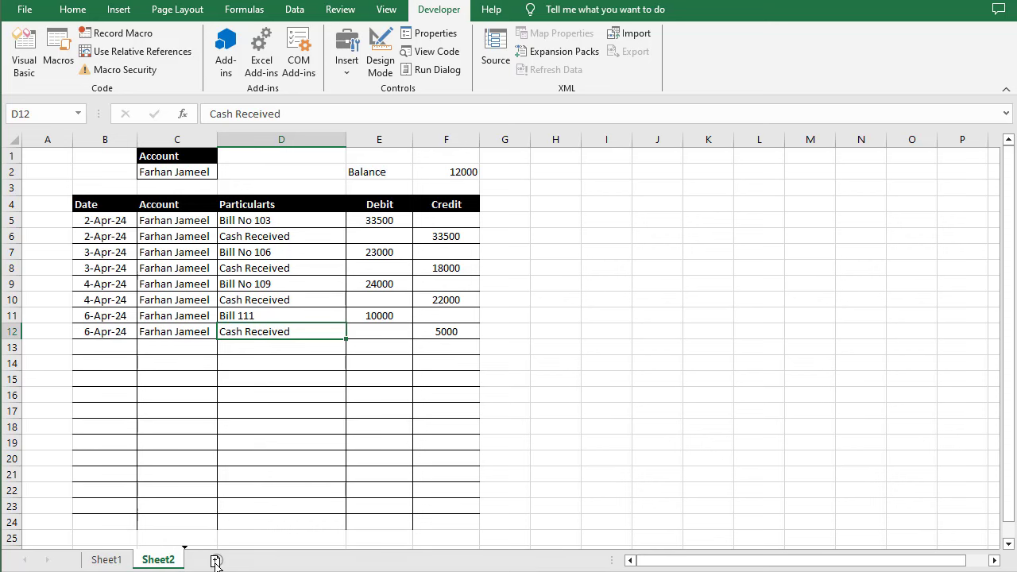
Change the account name in C2 to another account holder's name and refresh the ledger by switching sheets.
click(192, 173)
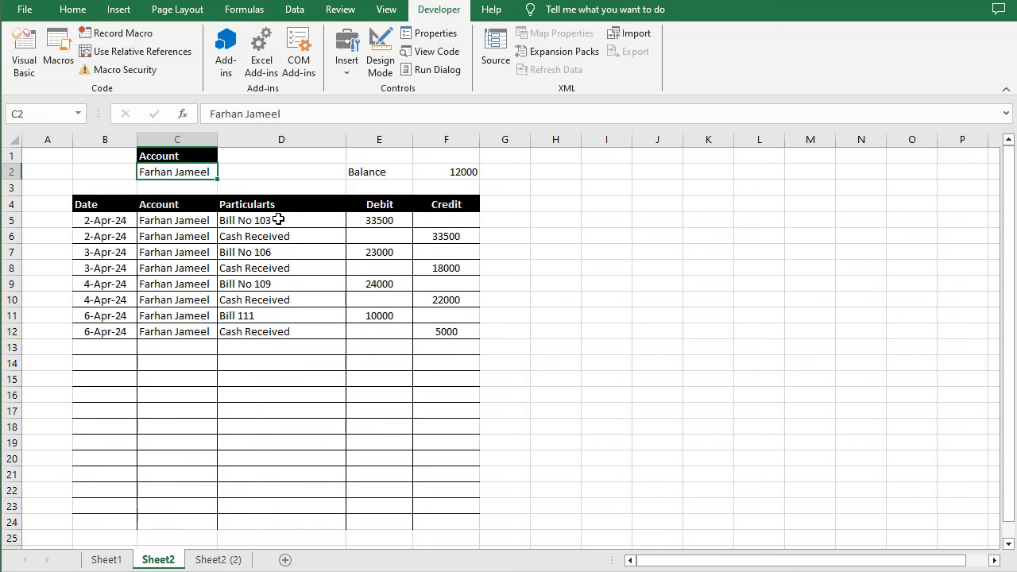
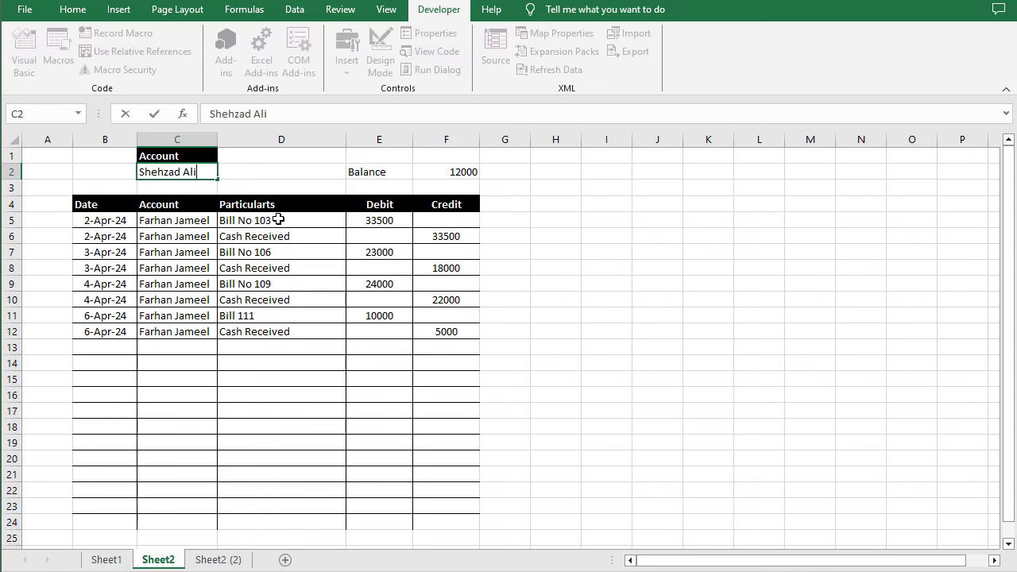
click(312, 365)
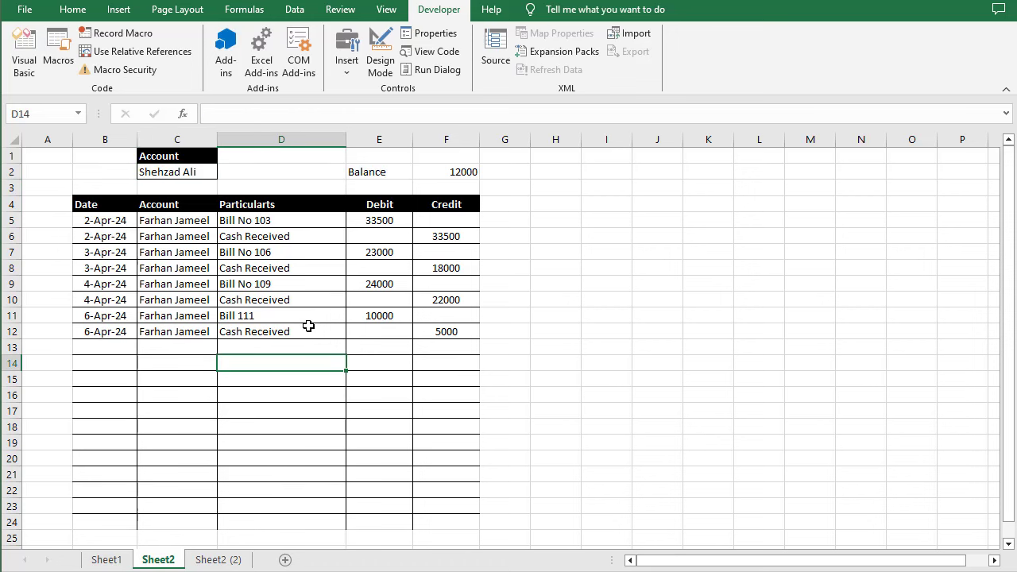
click(117, 561)
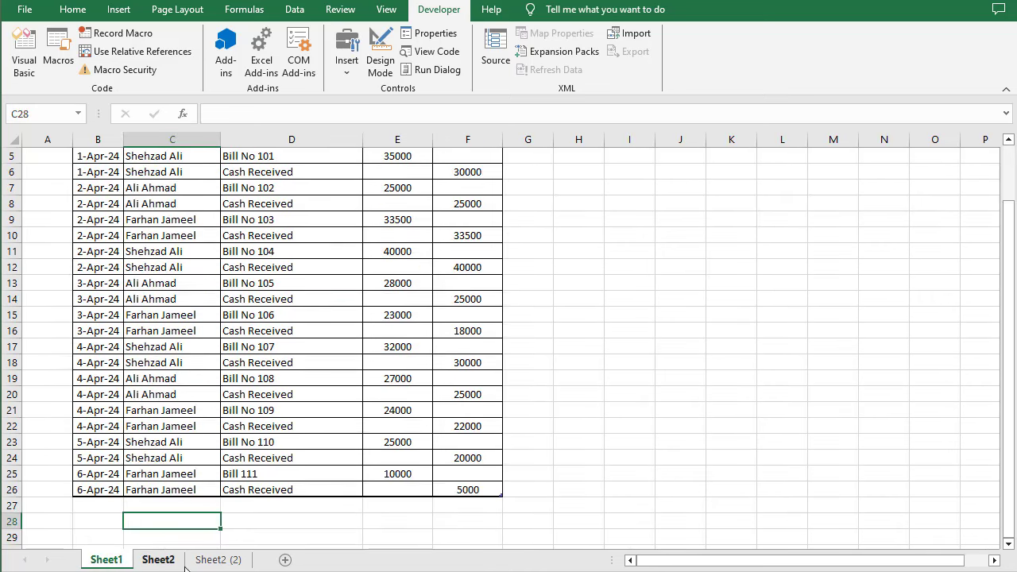
click(159, 559)
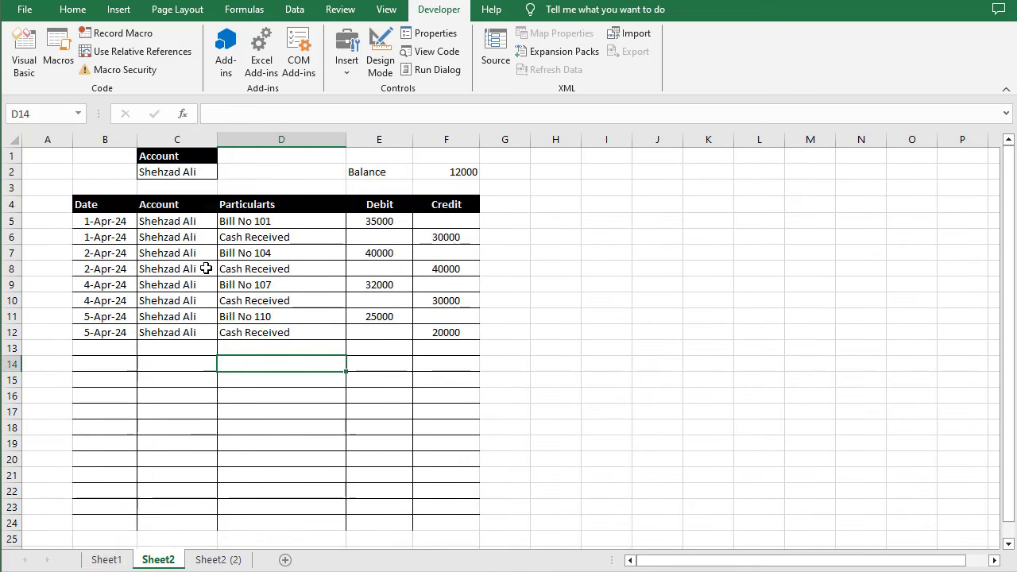